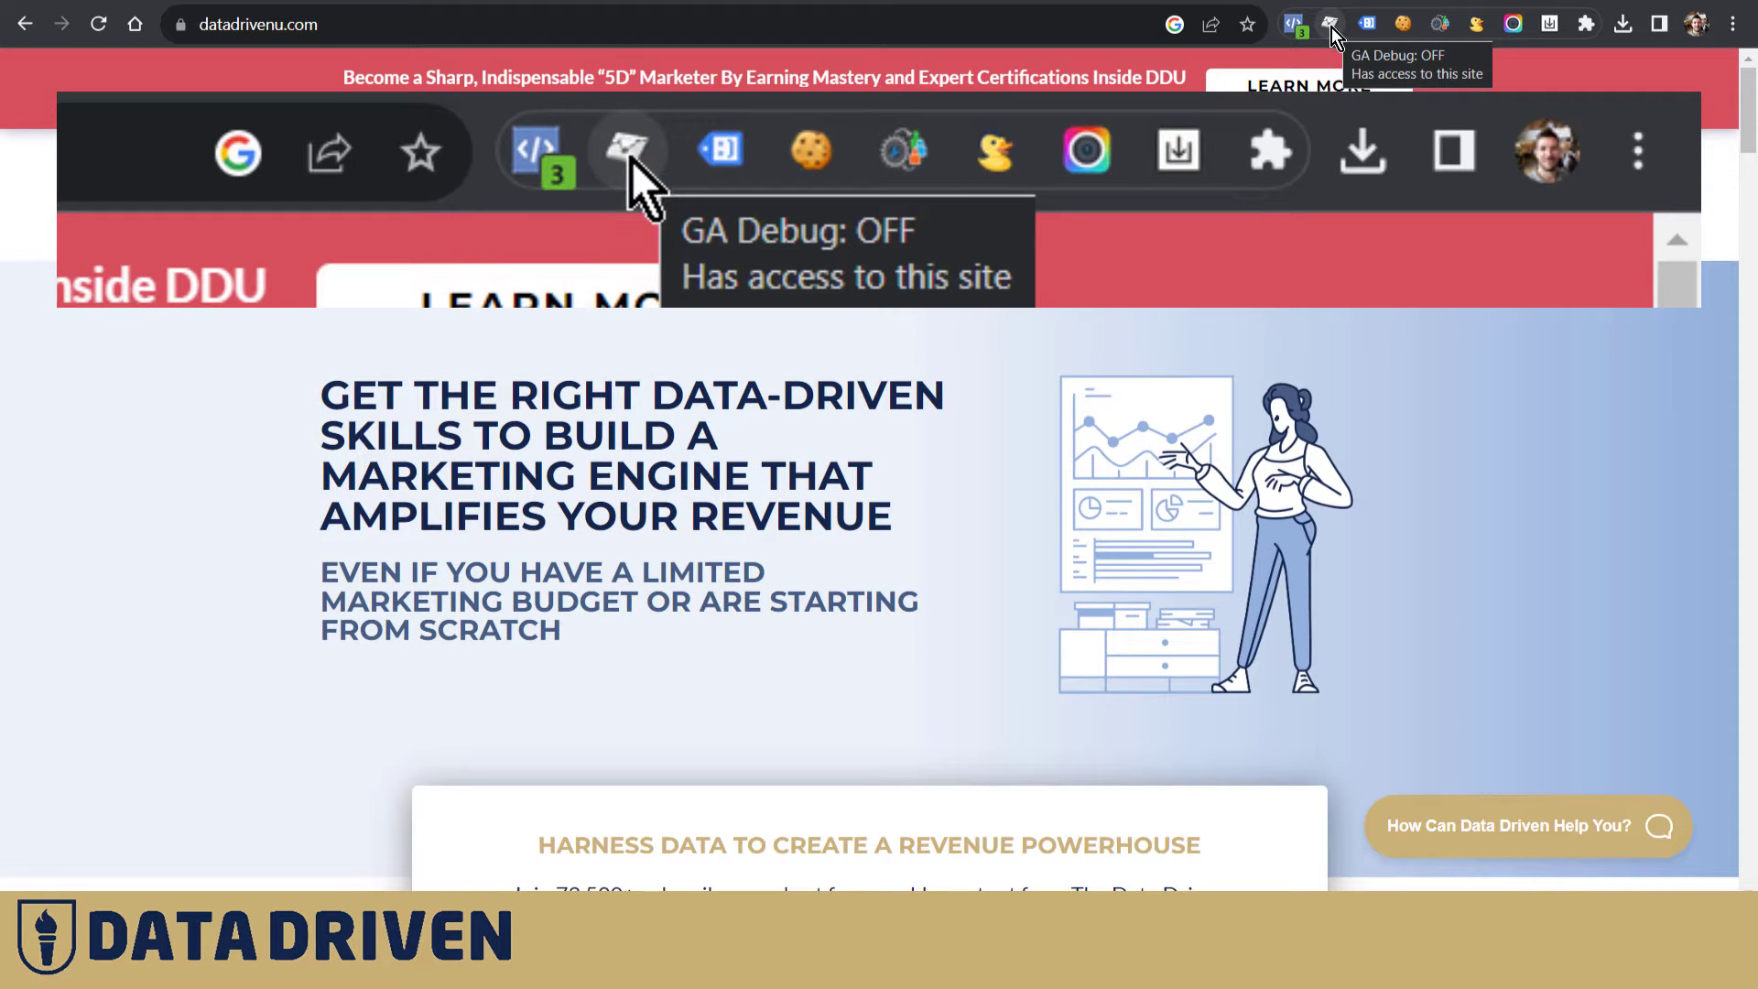
Turn on the GA Debugger extension so DebugView picks up the debug device
{"action": "left_click", "coordinate": [1332, 28]}
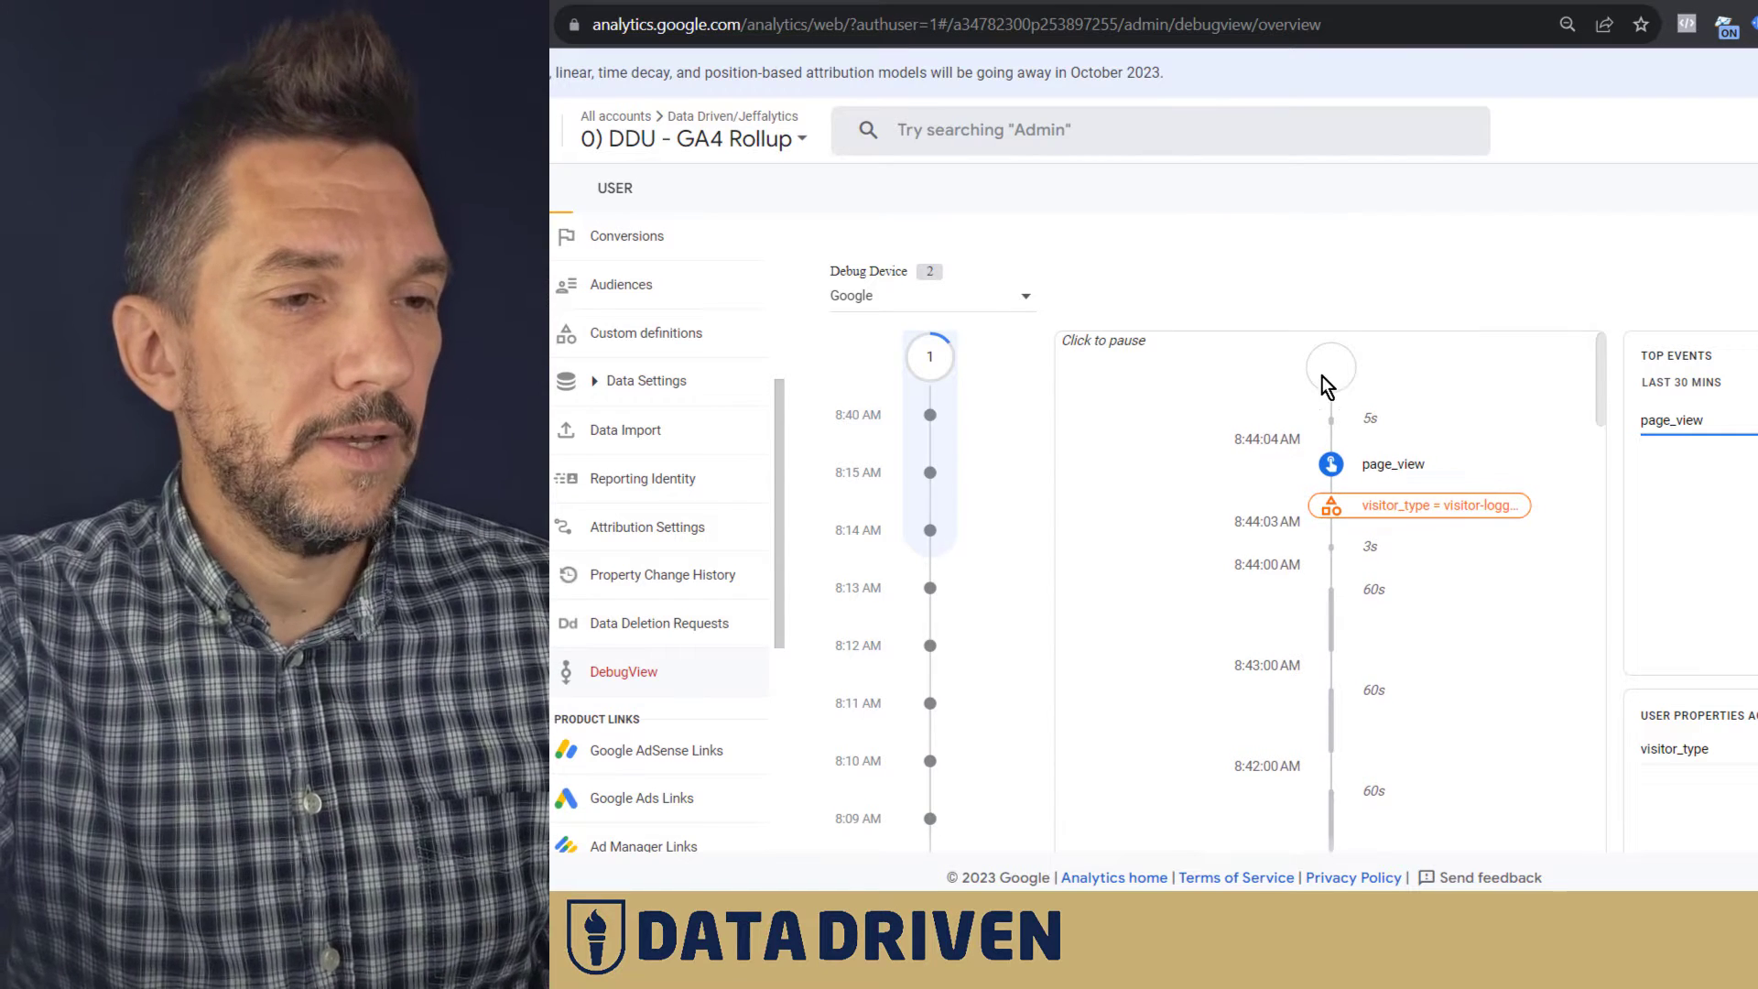
Check the page_view event's page_location, then go to the membership offer page via LEARN MORE
{"action": "left_click", "coordinate": [1392, 467]}
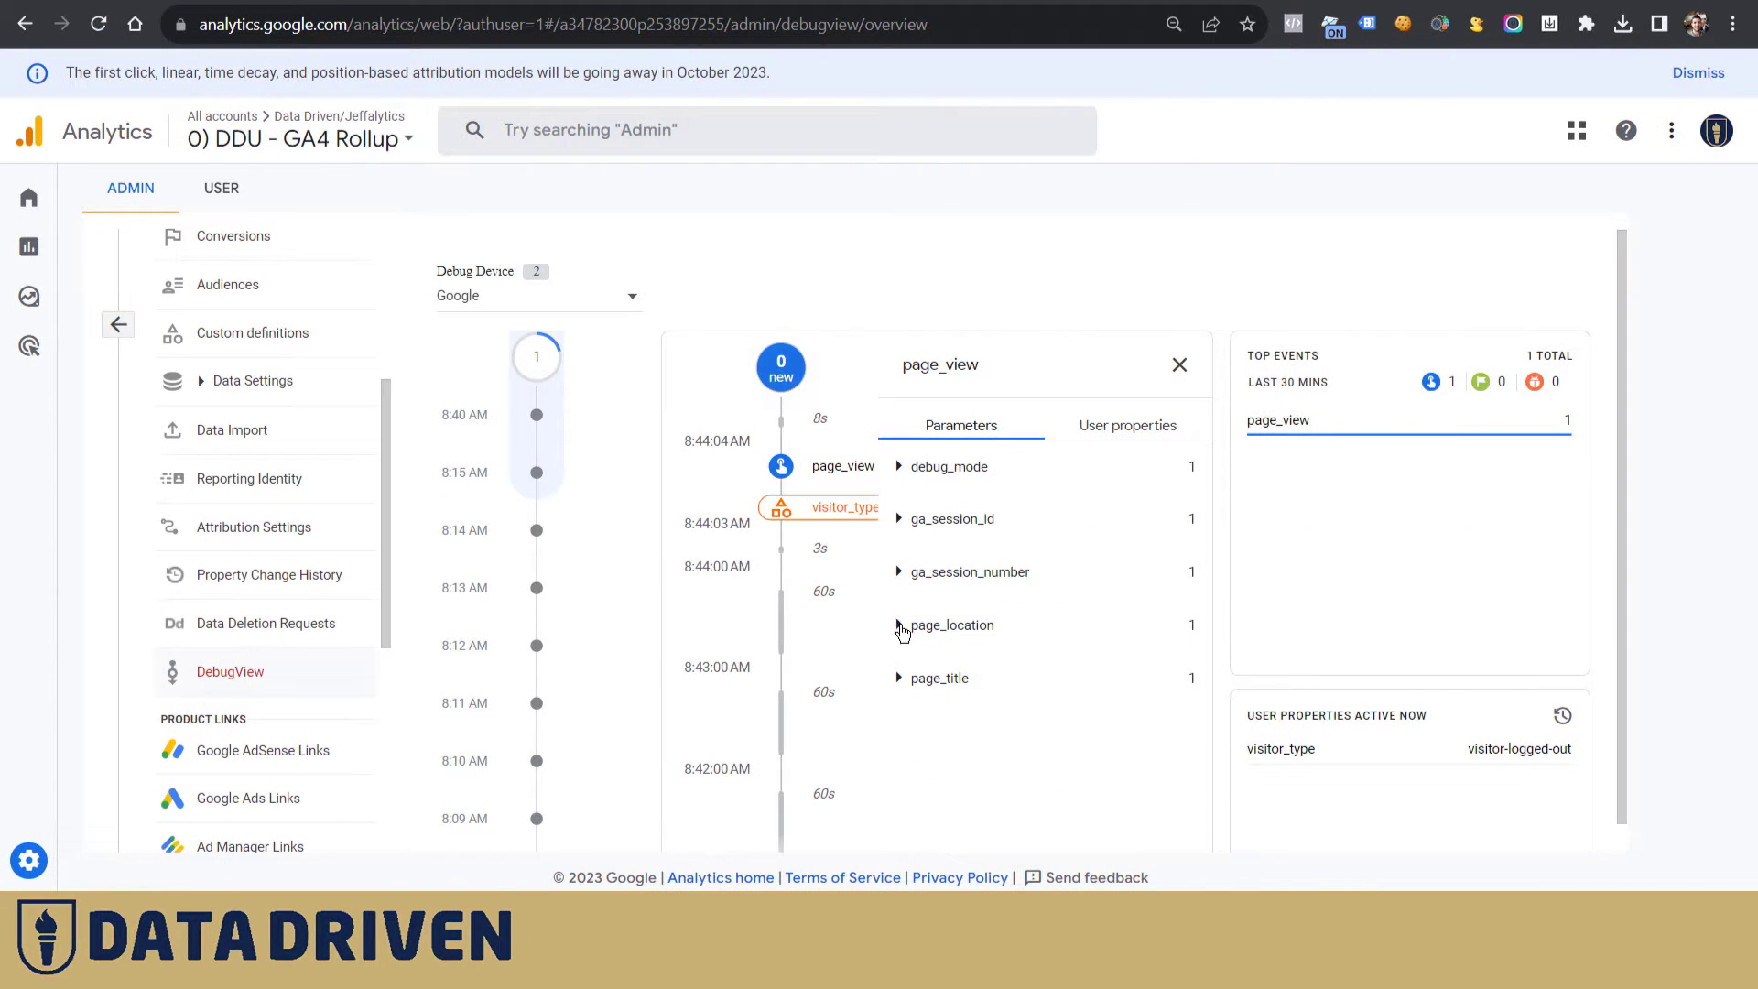
{"action": "left_click", "coordinate": [900, 628]}
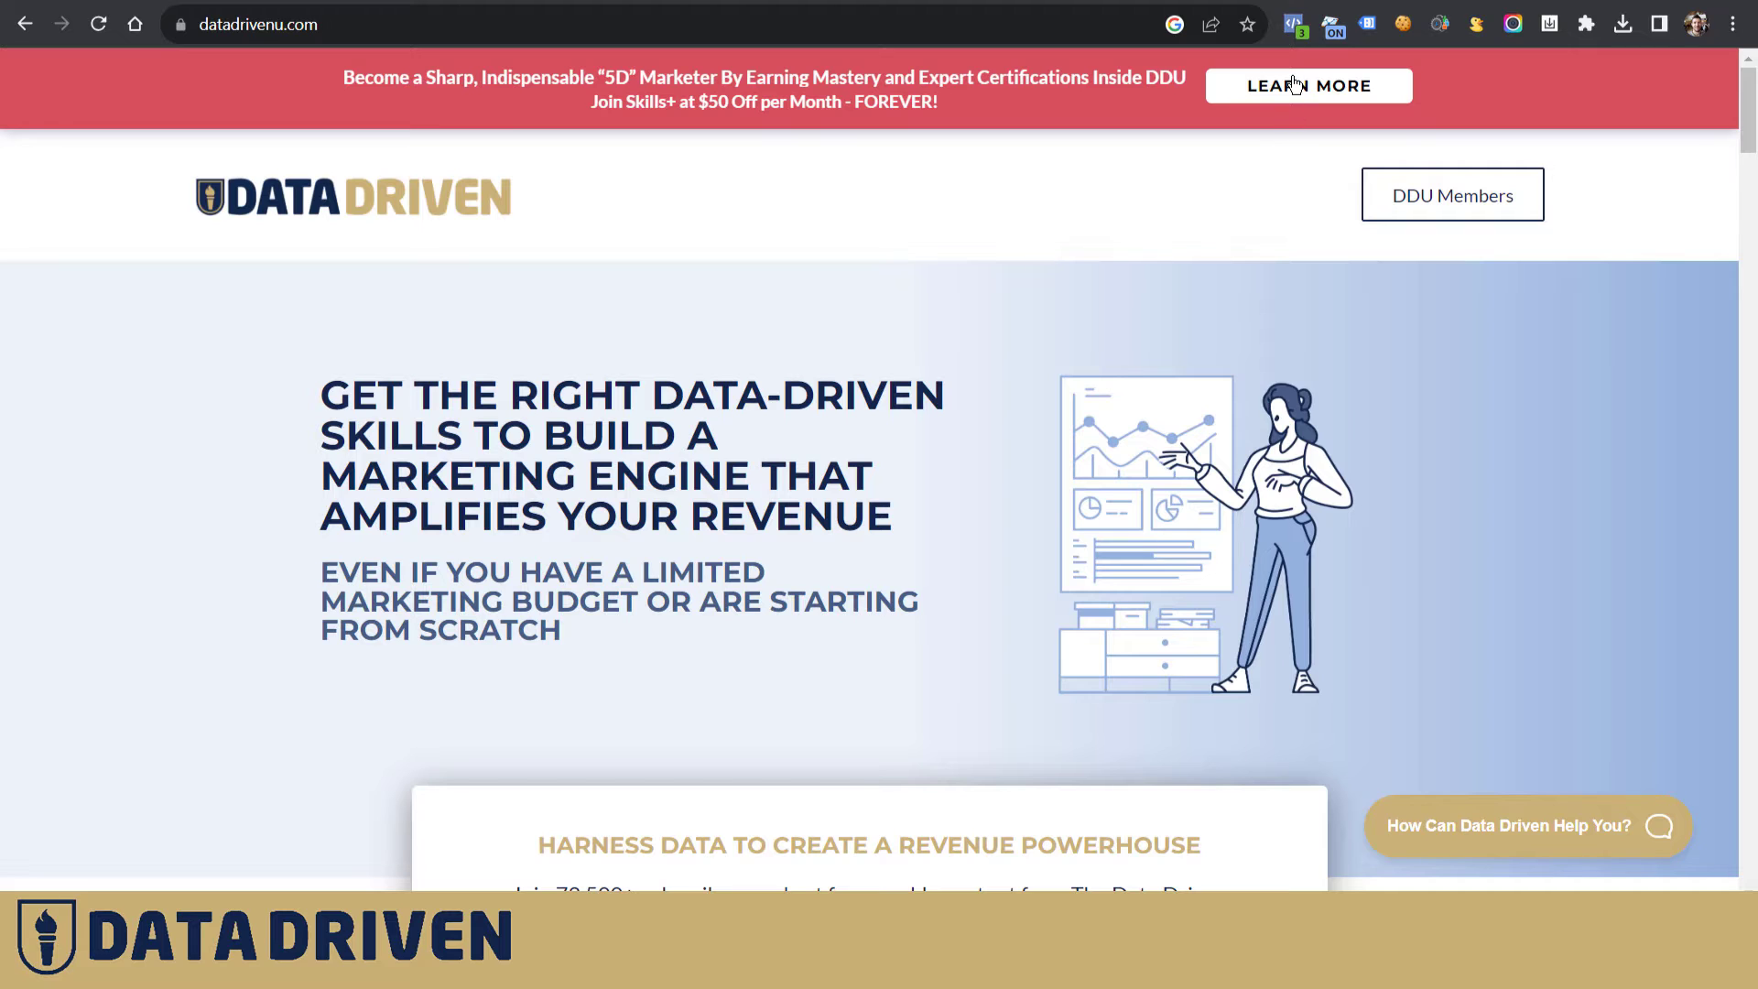
{"action": "left_click", "coordinate": [1294, 84]}
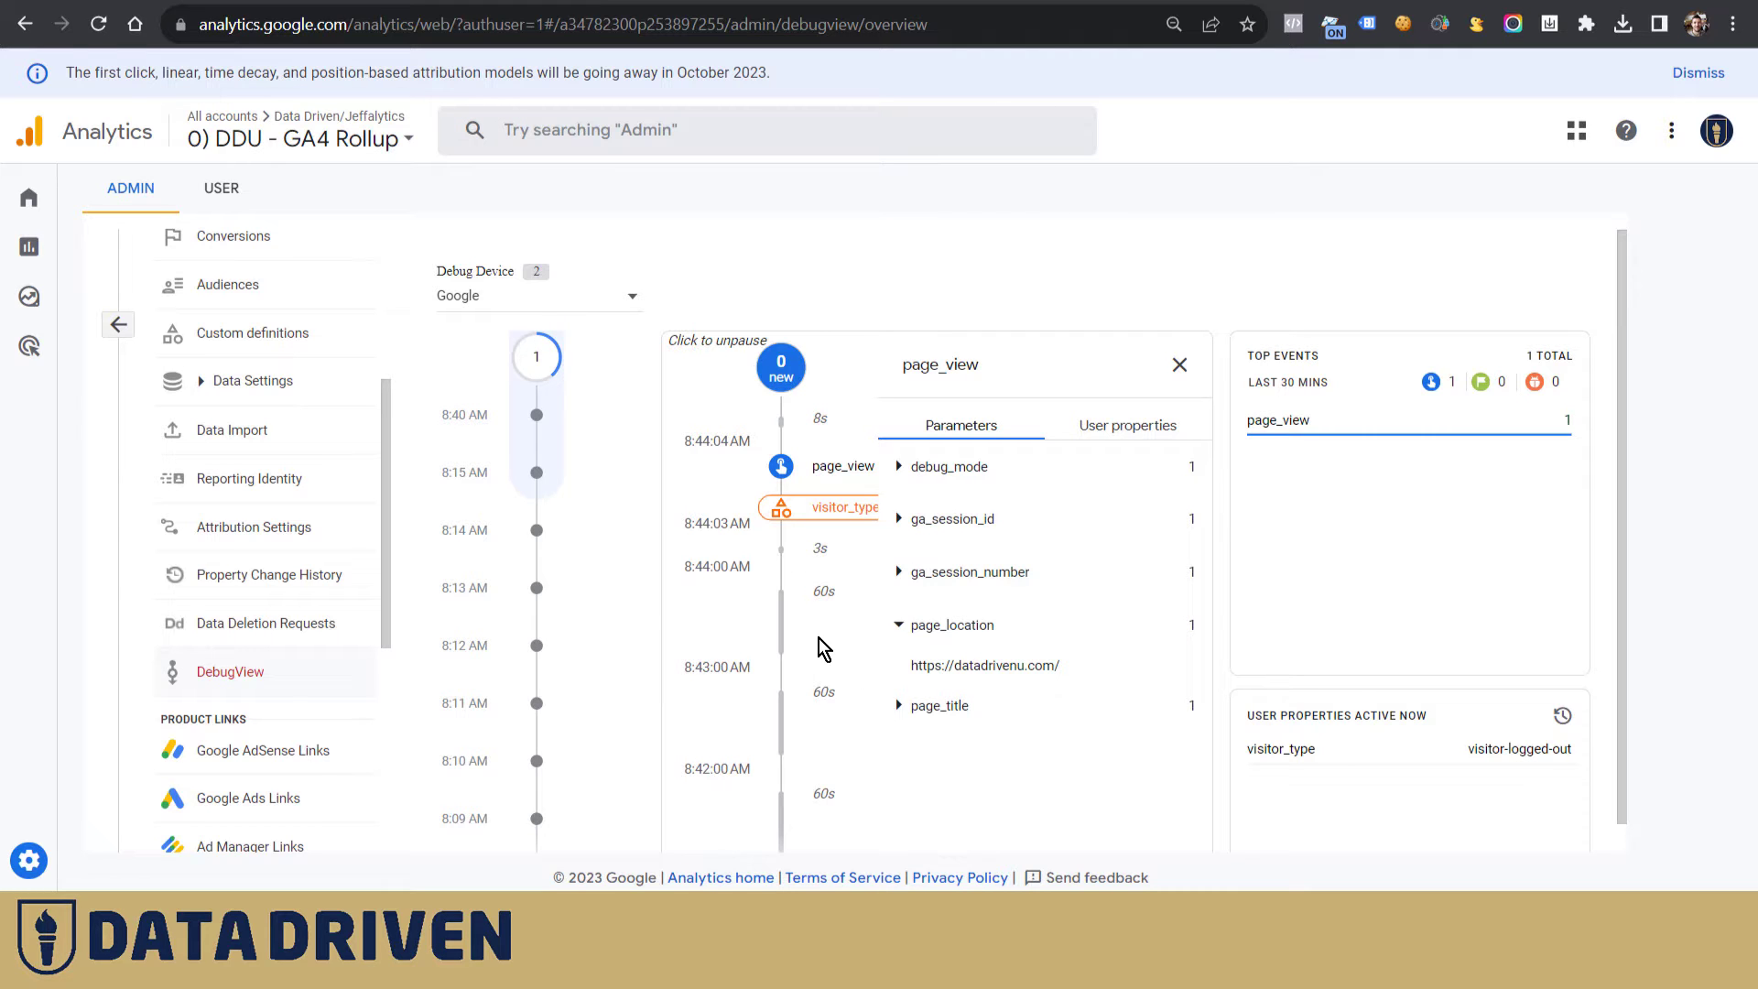
Resume DebugView and confirm the newest page_view came from the skills-membership page
{"action": "left_click", "coordinate": [774, 380]}
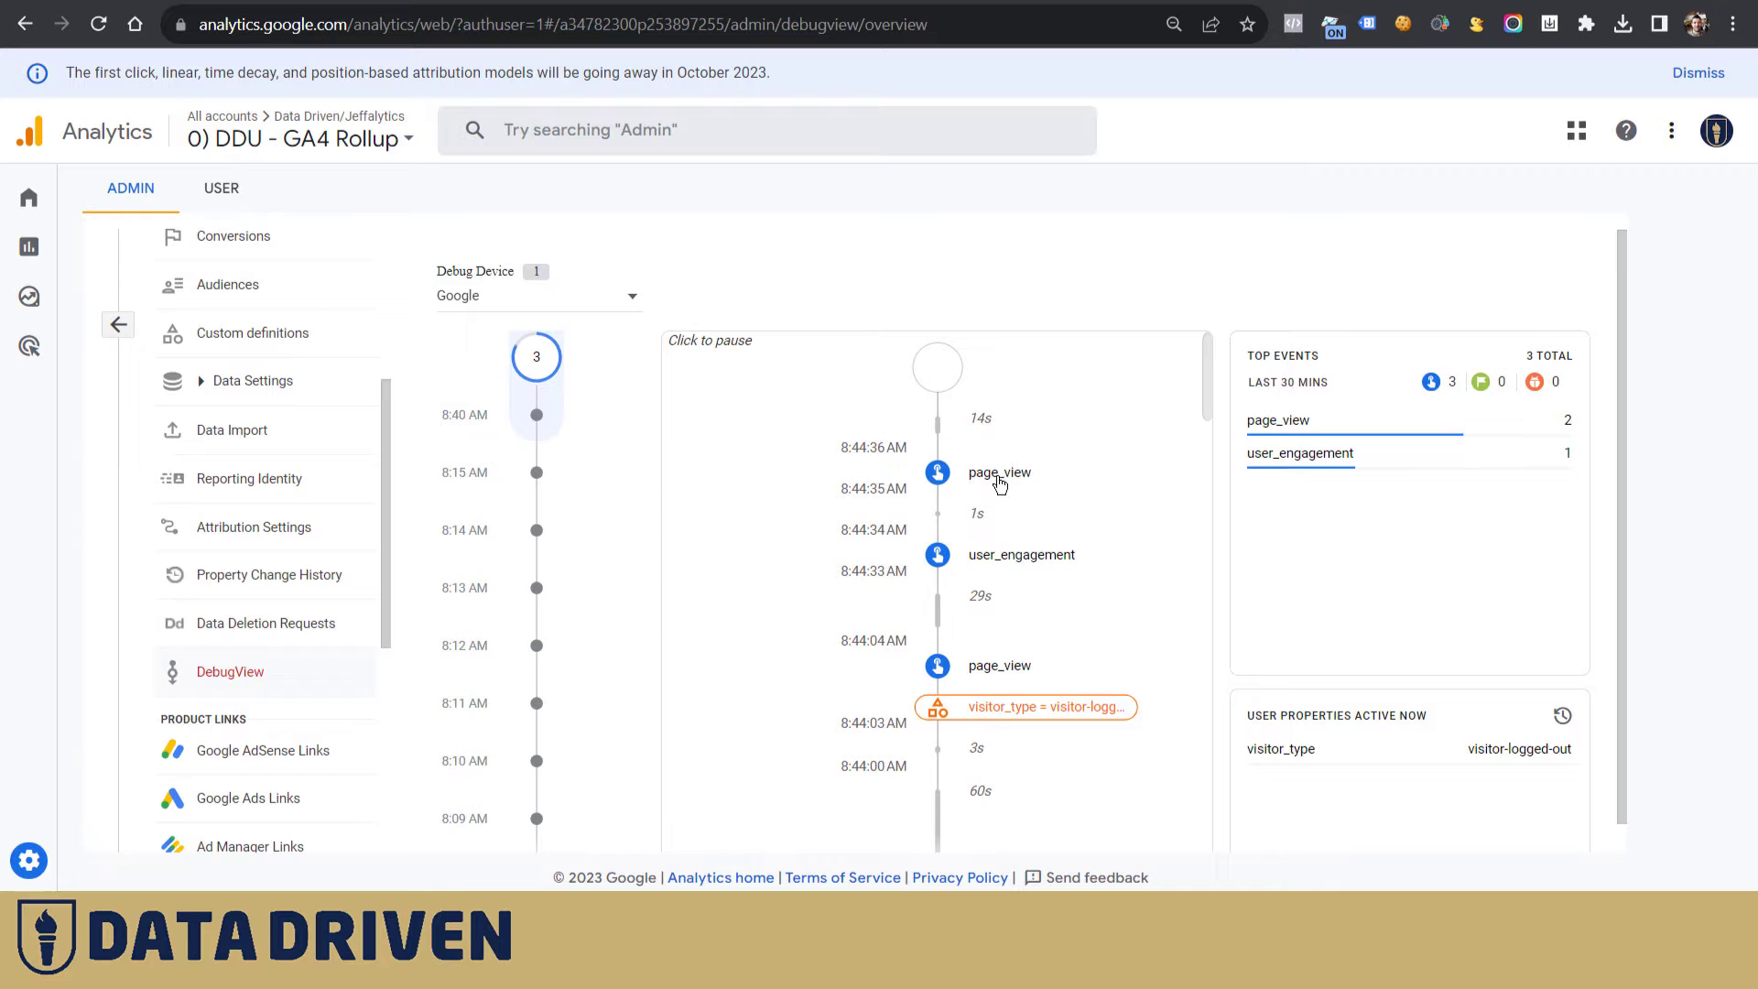
{"action": "left_click", "coordinate": [999, 478]}
{"action": "left_click", "coordinate": [897, 687]}
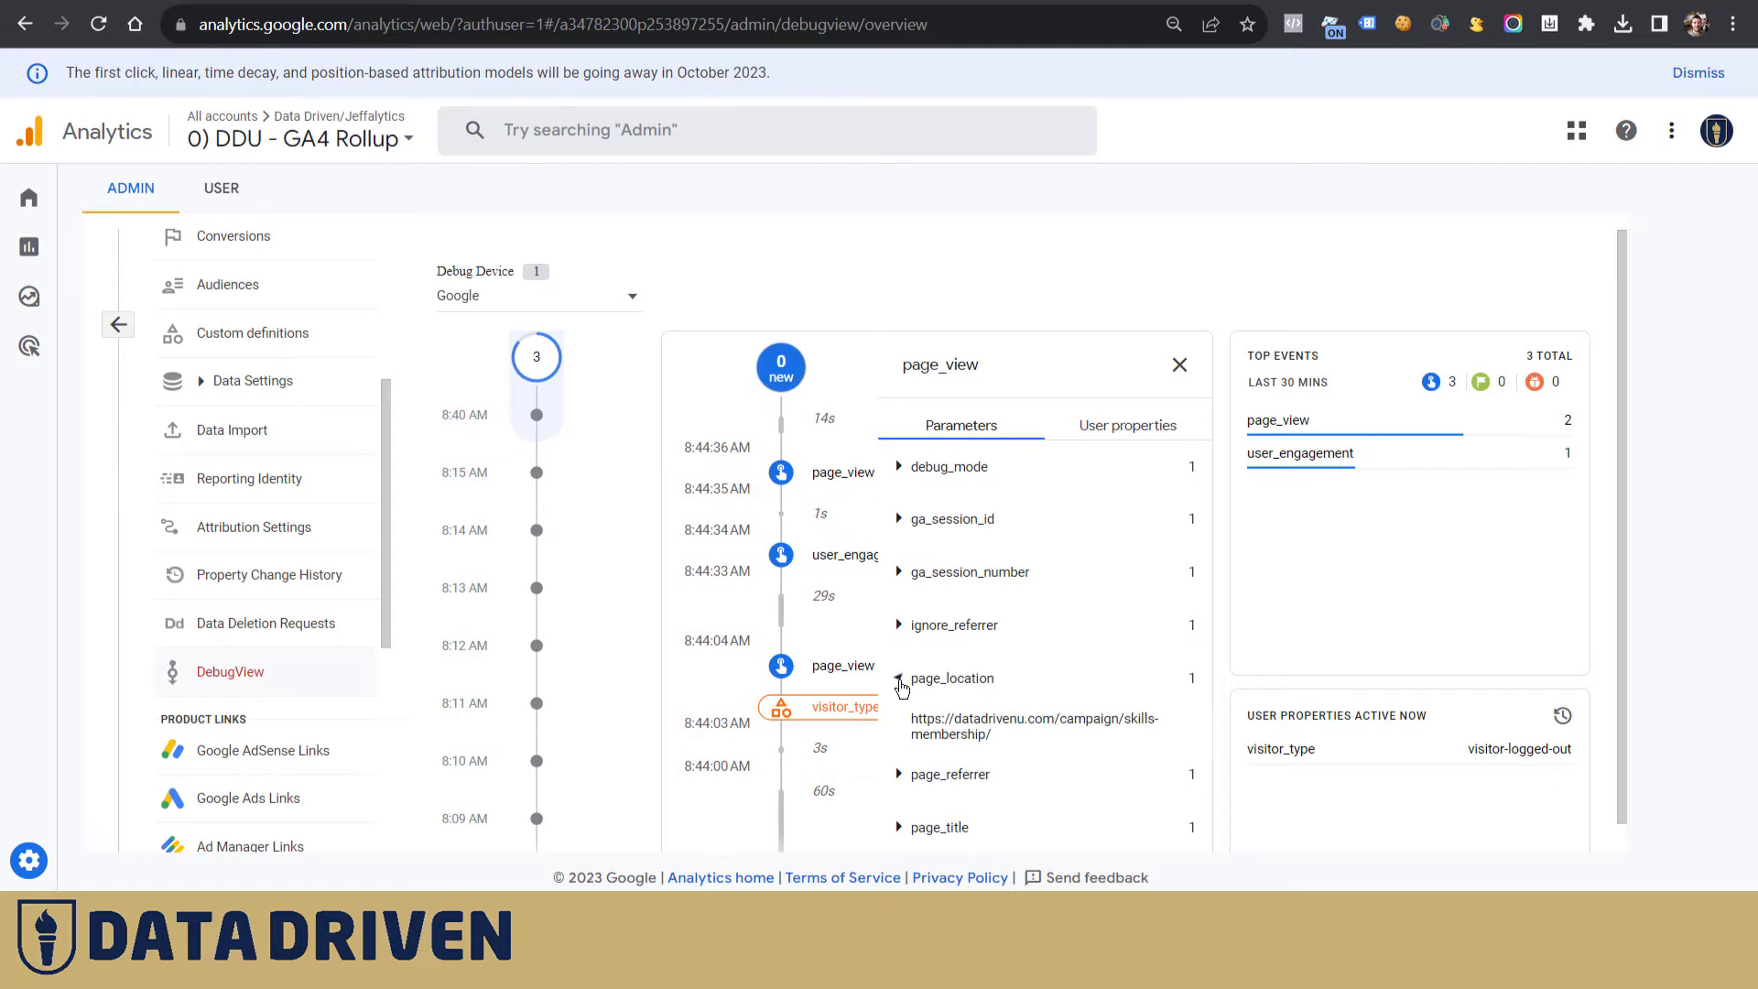
Open the site's 'How can we help?' chat contact form on the membership landing page
{"action": "left_click", "coordinate": [363, 0]}
{"action": "scroll", "coordinate": [775, 451], "scroll_direction": "down", "scroll_amount": 1}
{"action": "scroll", "coordinate": [775, 452], "scroll_direction": "up", "scroll_amount": 1}
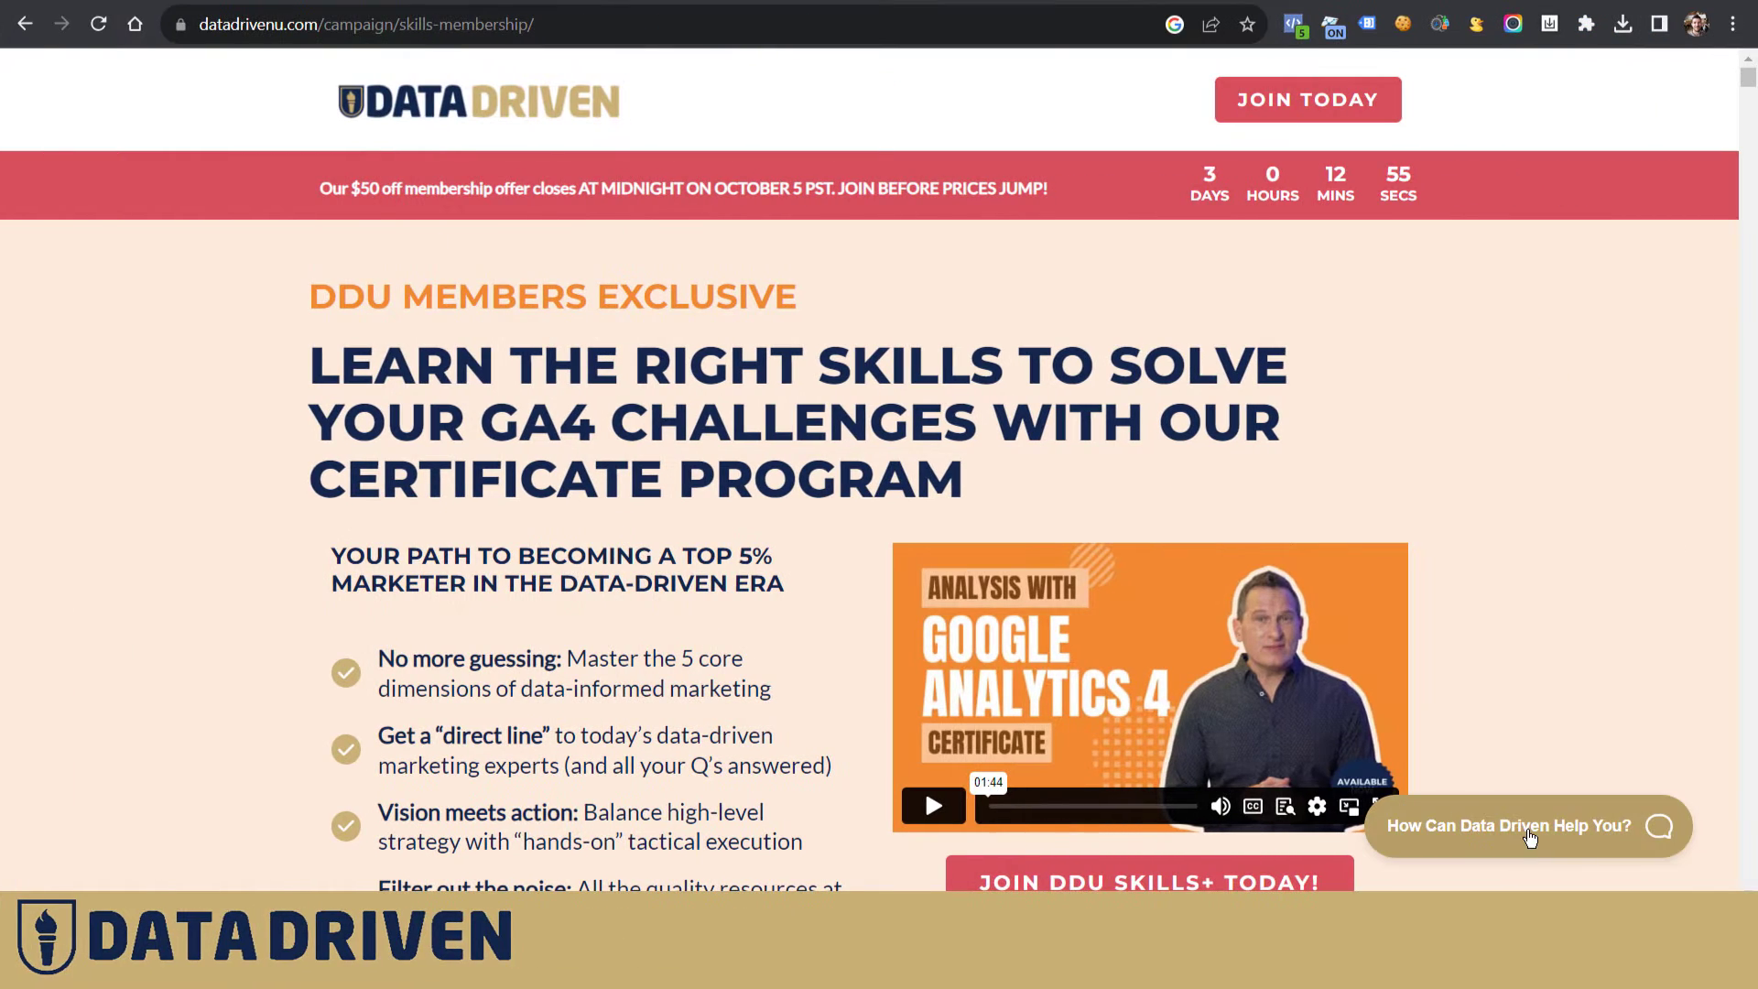
{"action": "left_click", "coordinate": [1529, 833]}
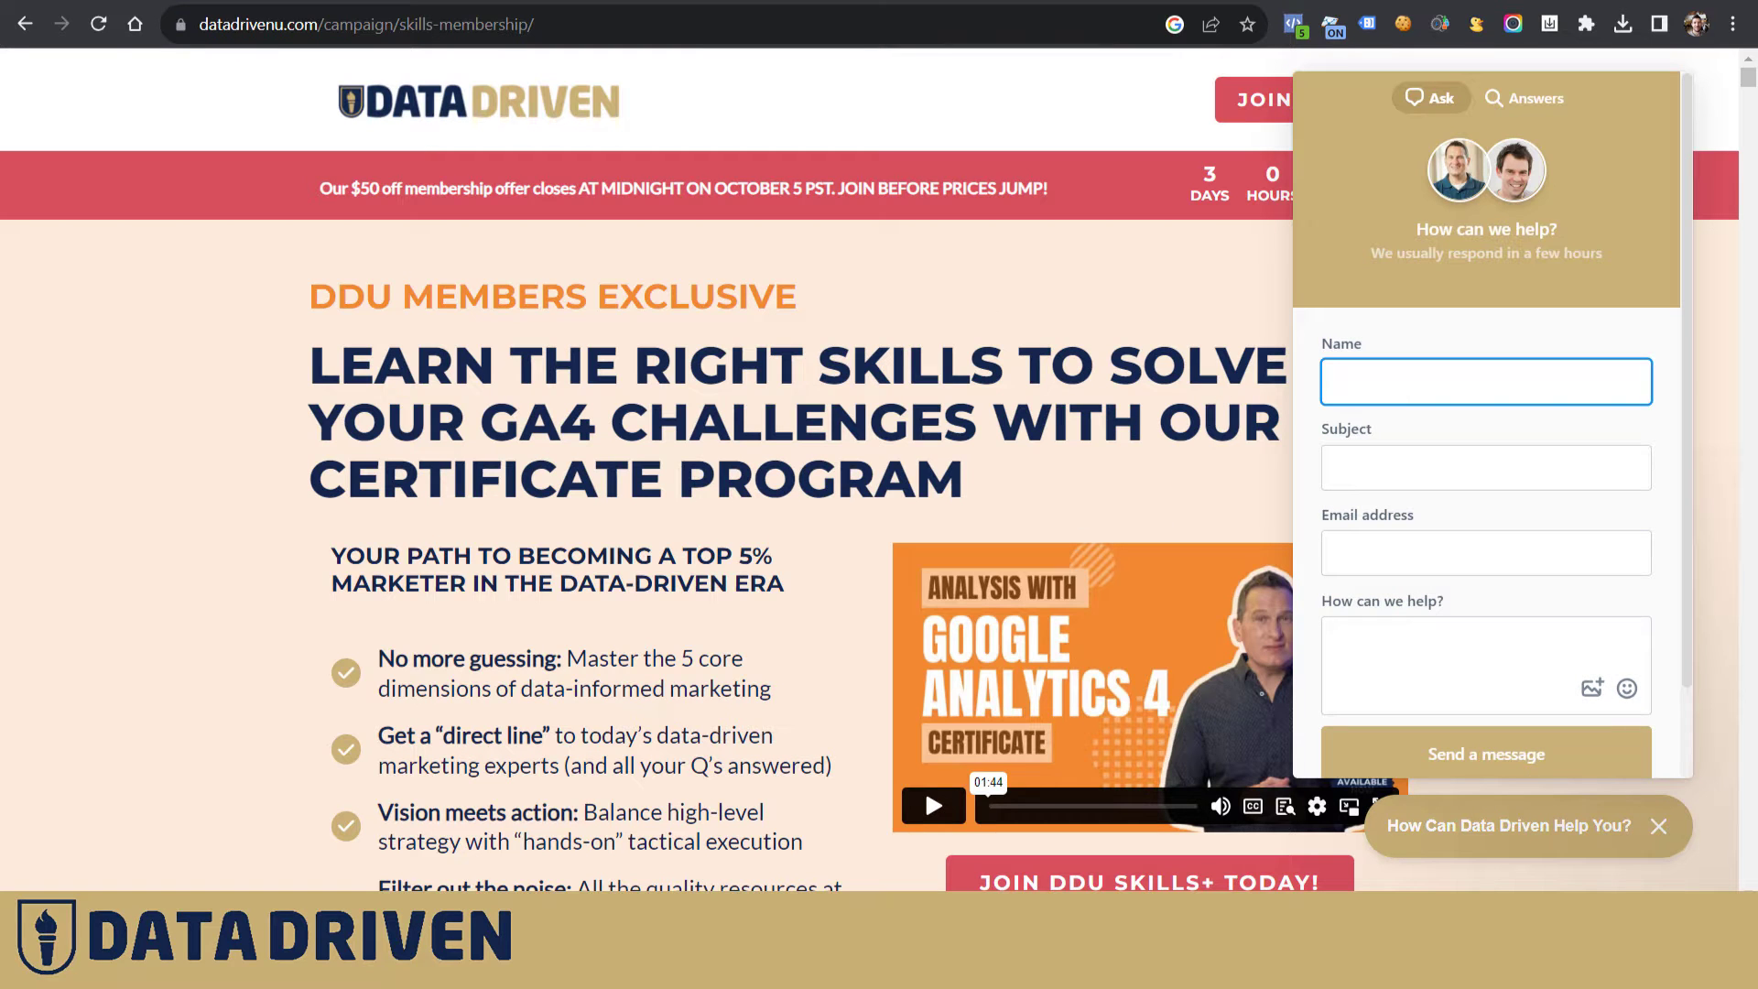
{"action": "key", "text": "ctrl+Tab"}
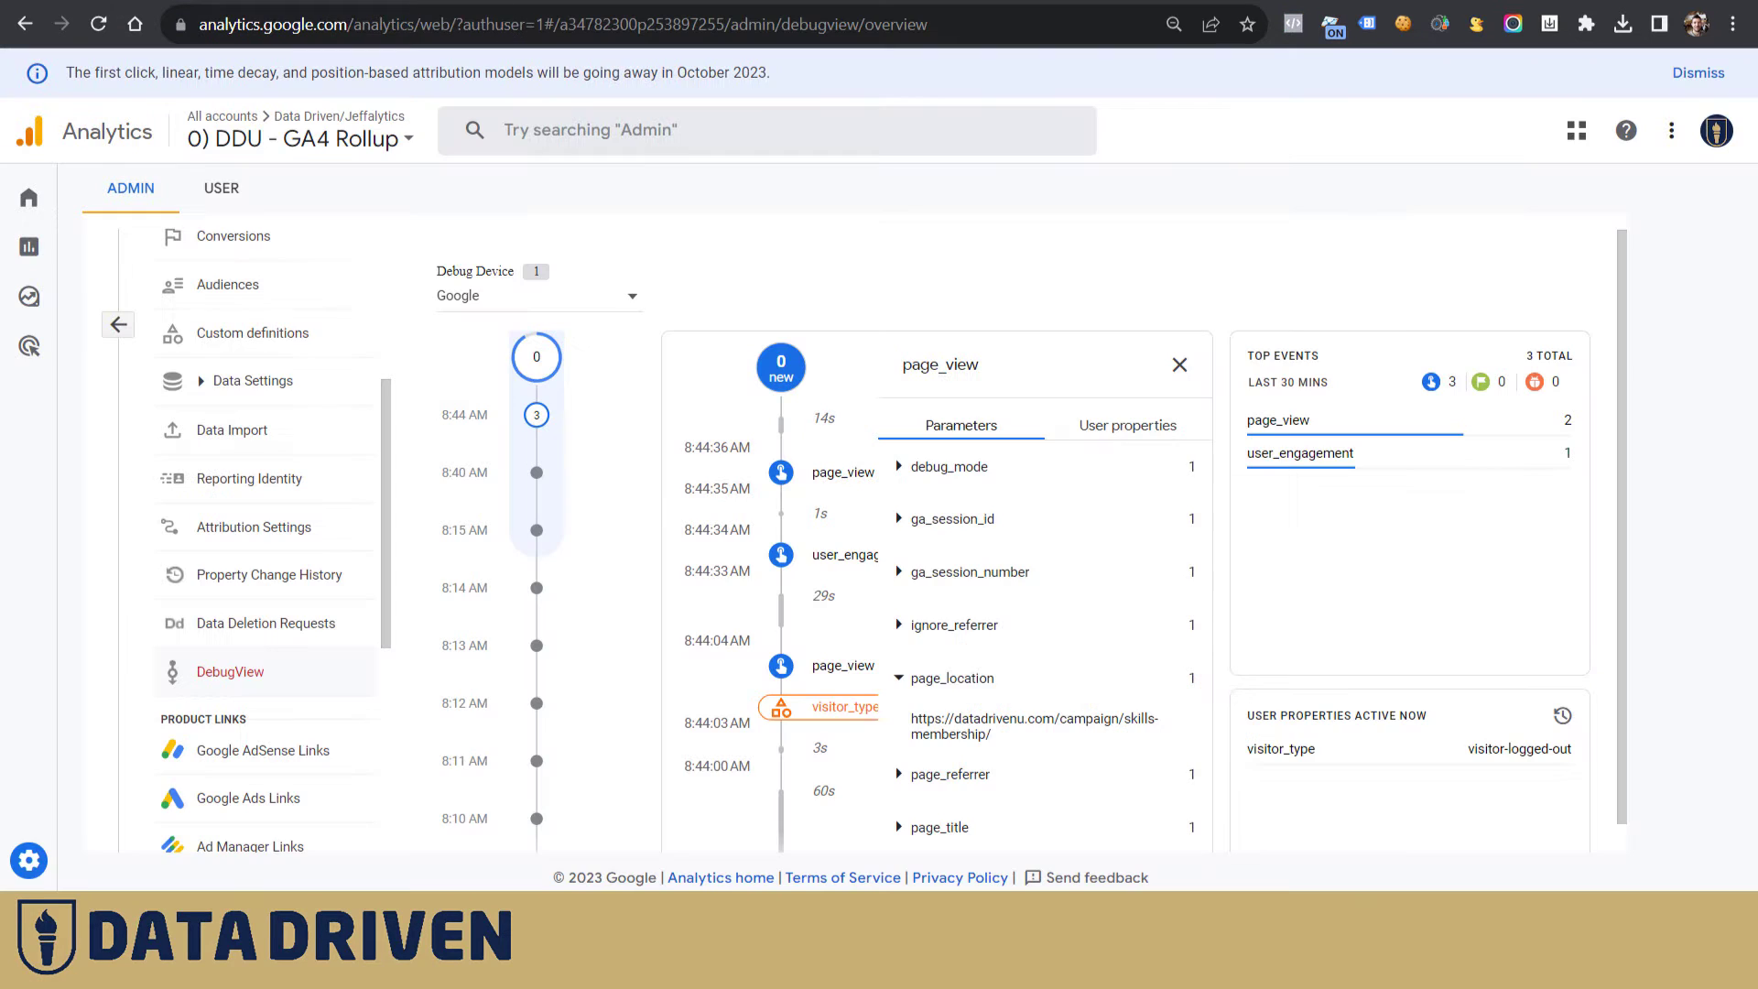
Resume DebugView and inspect the parameters of the new chatbox_activated event
{"action": "left_click", "coordinate": [780, 371]}
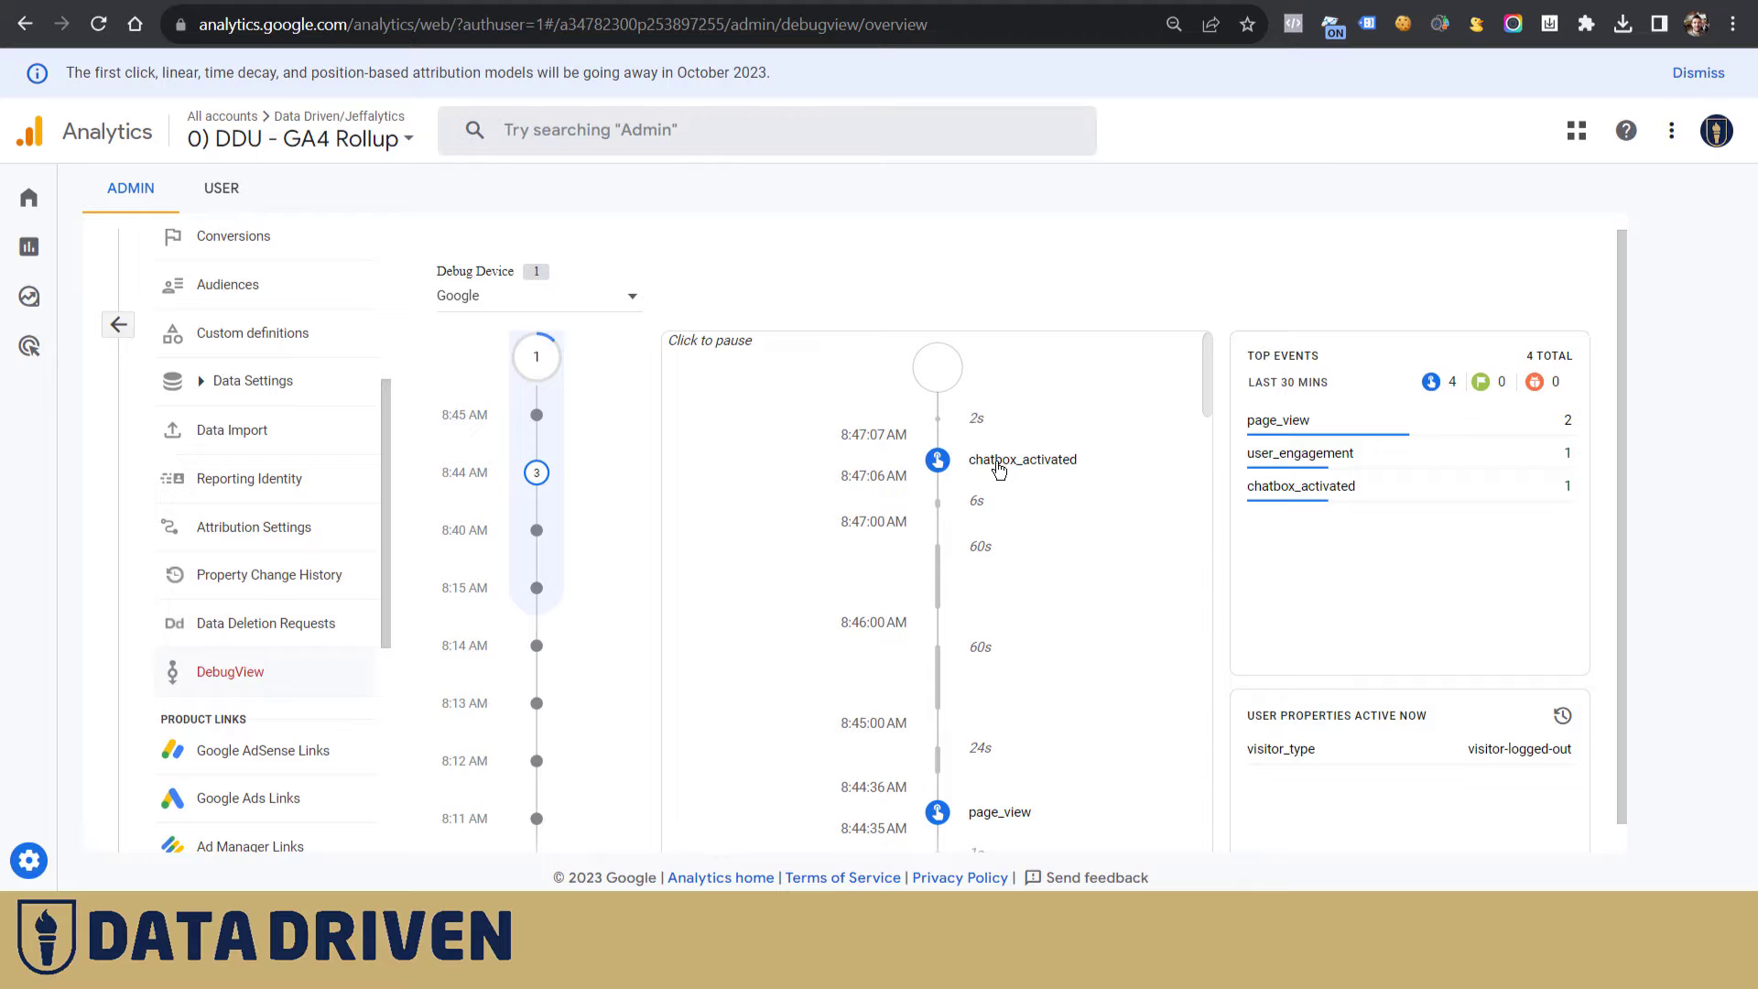
{"action": "left_click", "coordinate": [998, 470]}
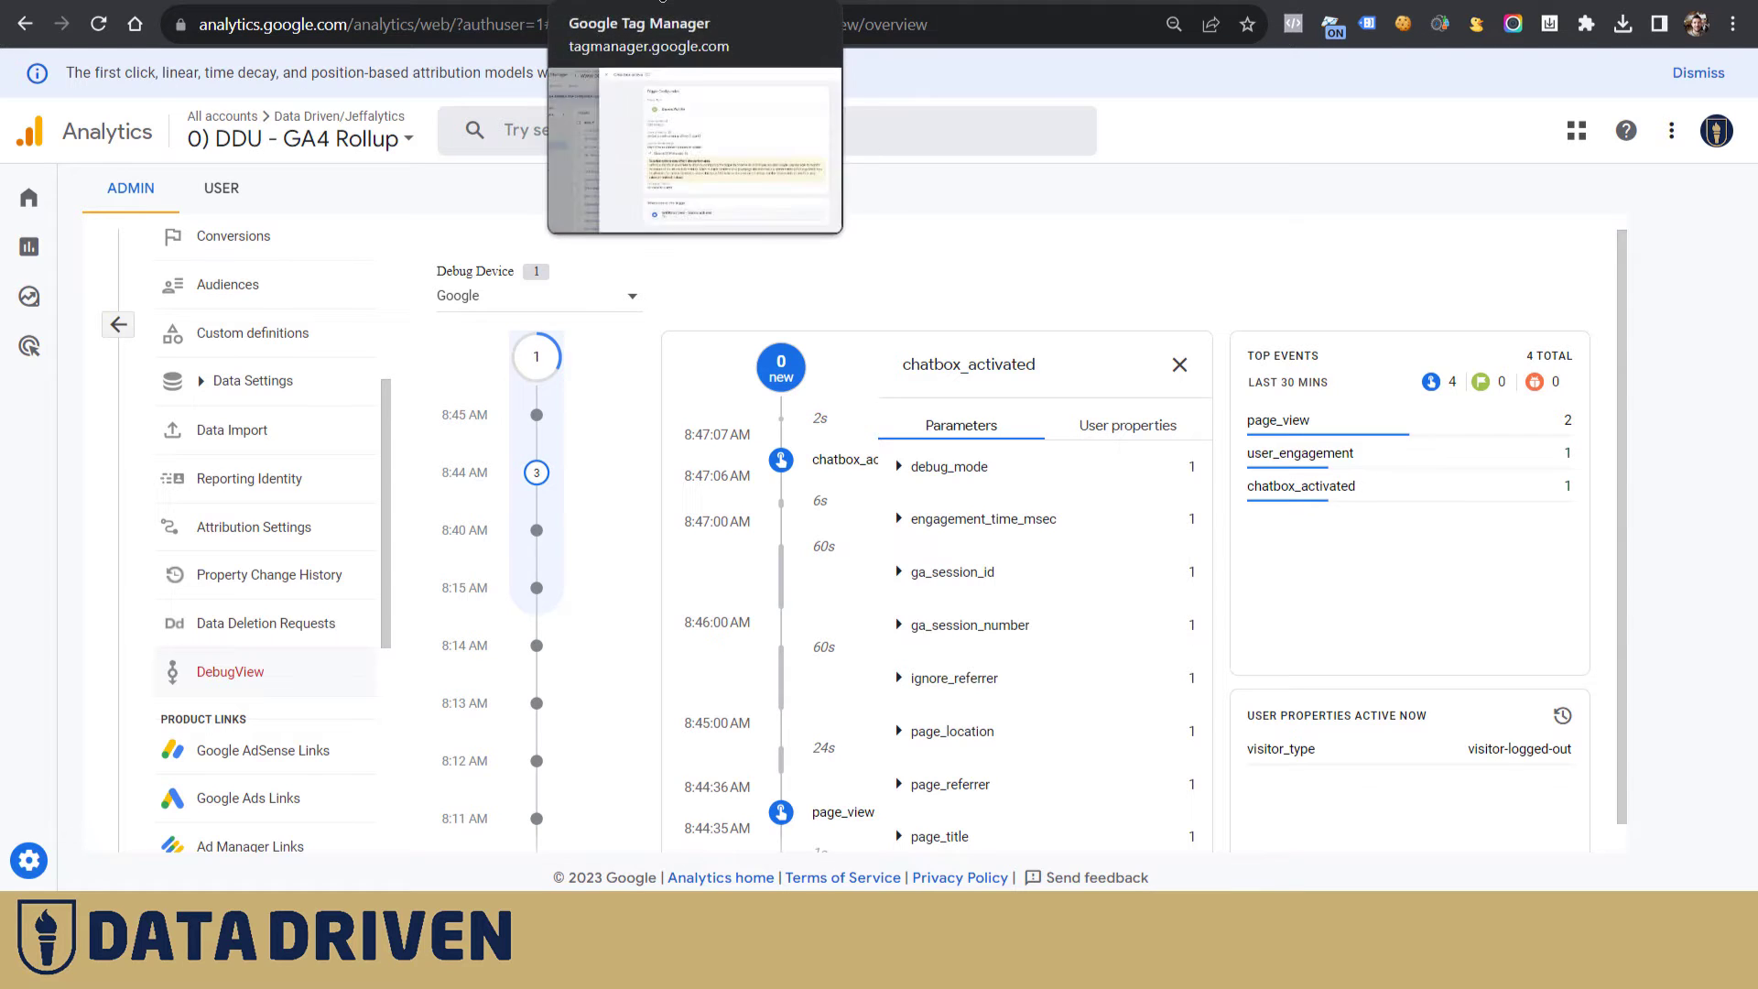
{"action": "left_click", "coordinate": [662, 2]}
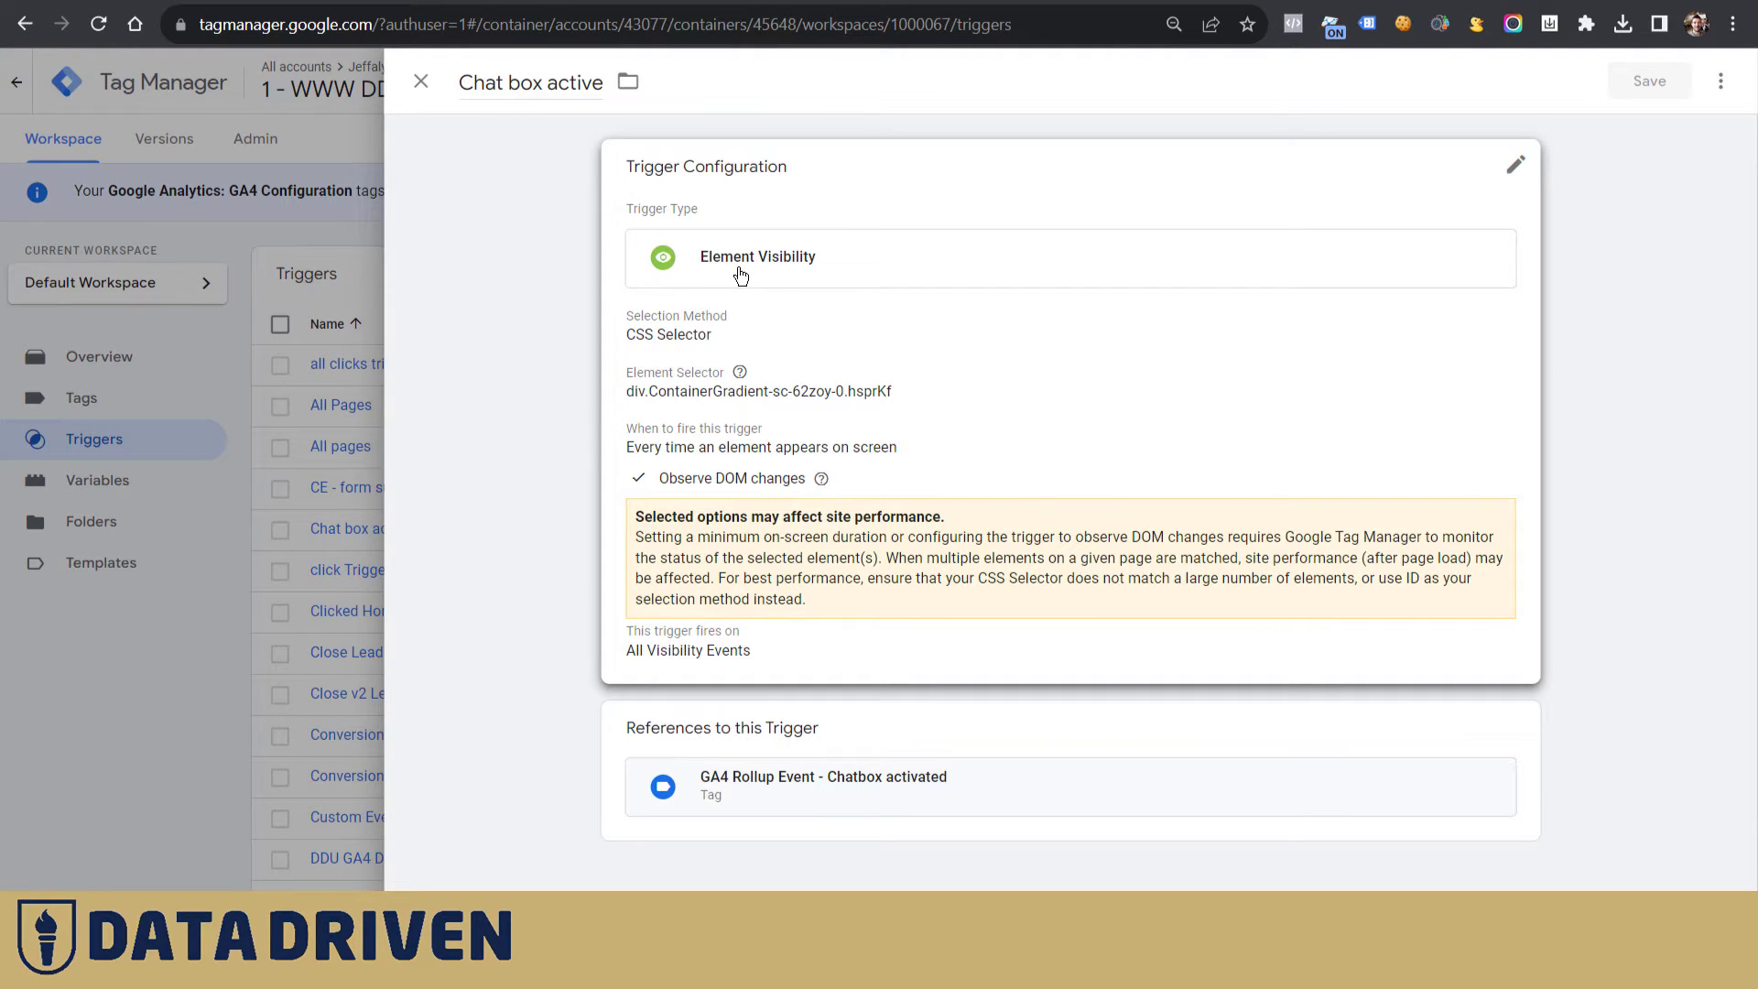
Review the Chat box active trigger's Element Selector and toggle Observe DOM changes off and back on
{"action": "left_click", "coordinate": [867, 318]}
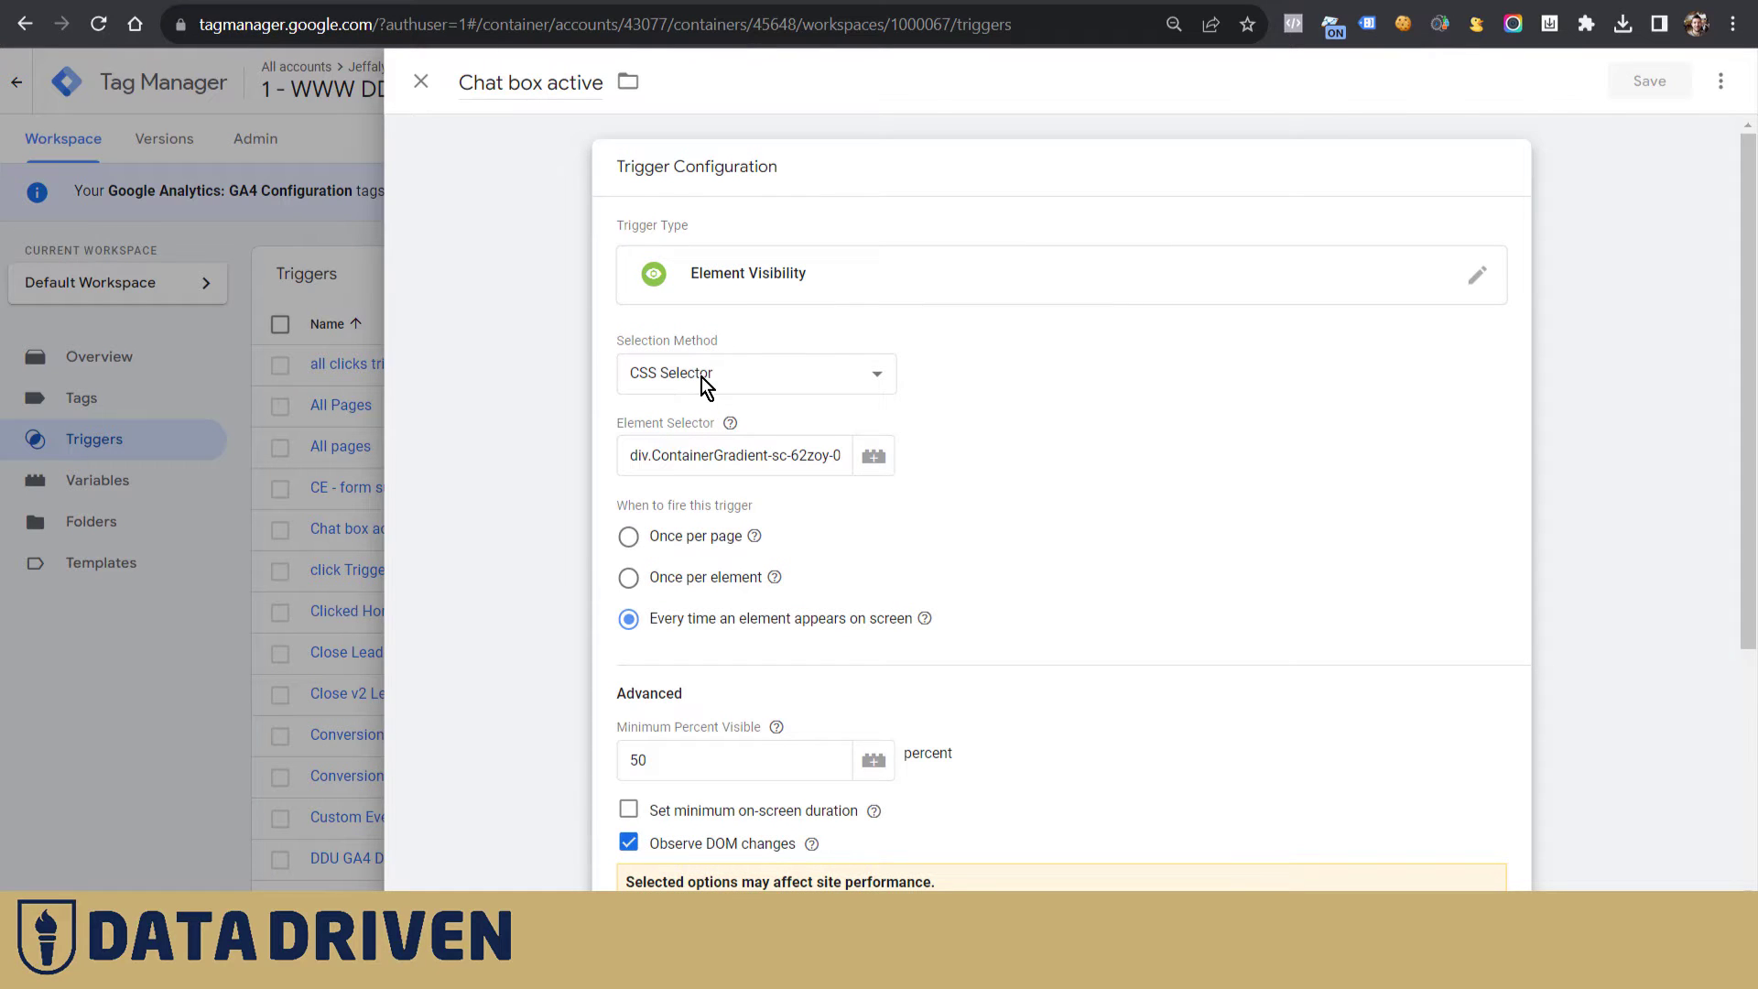
{"action": "left_click_drag", "start_coordinate": [630, 455], "coordinate": [844, 460]}
{"action": "left_click", "coordinate": [1068, 430]}
{"action": "scroll", "coordinate": [1074, 418], "scroll_direction": "down", "scroll_amount": 1}
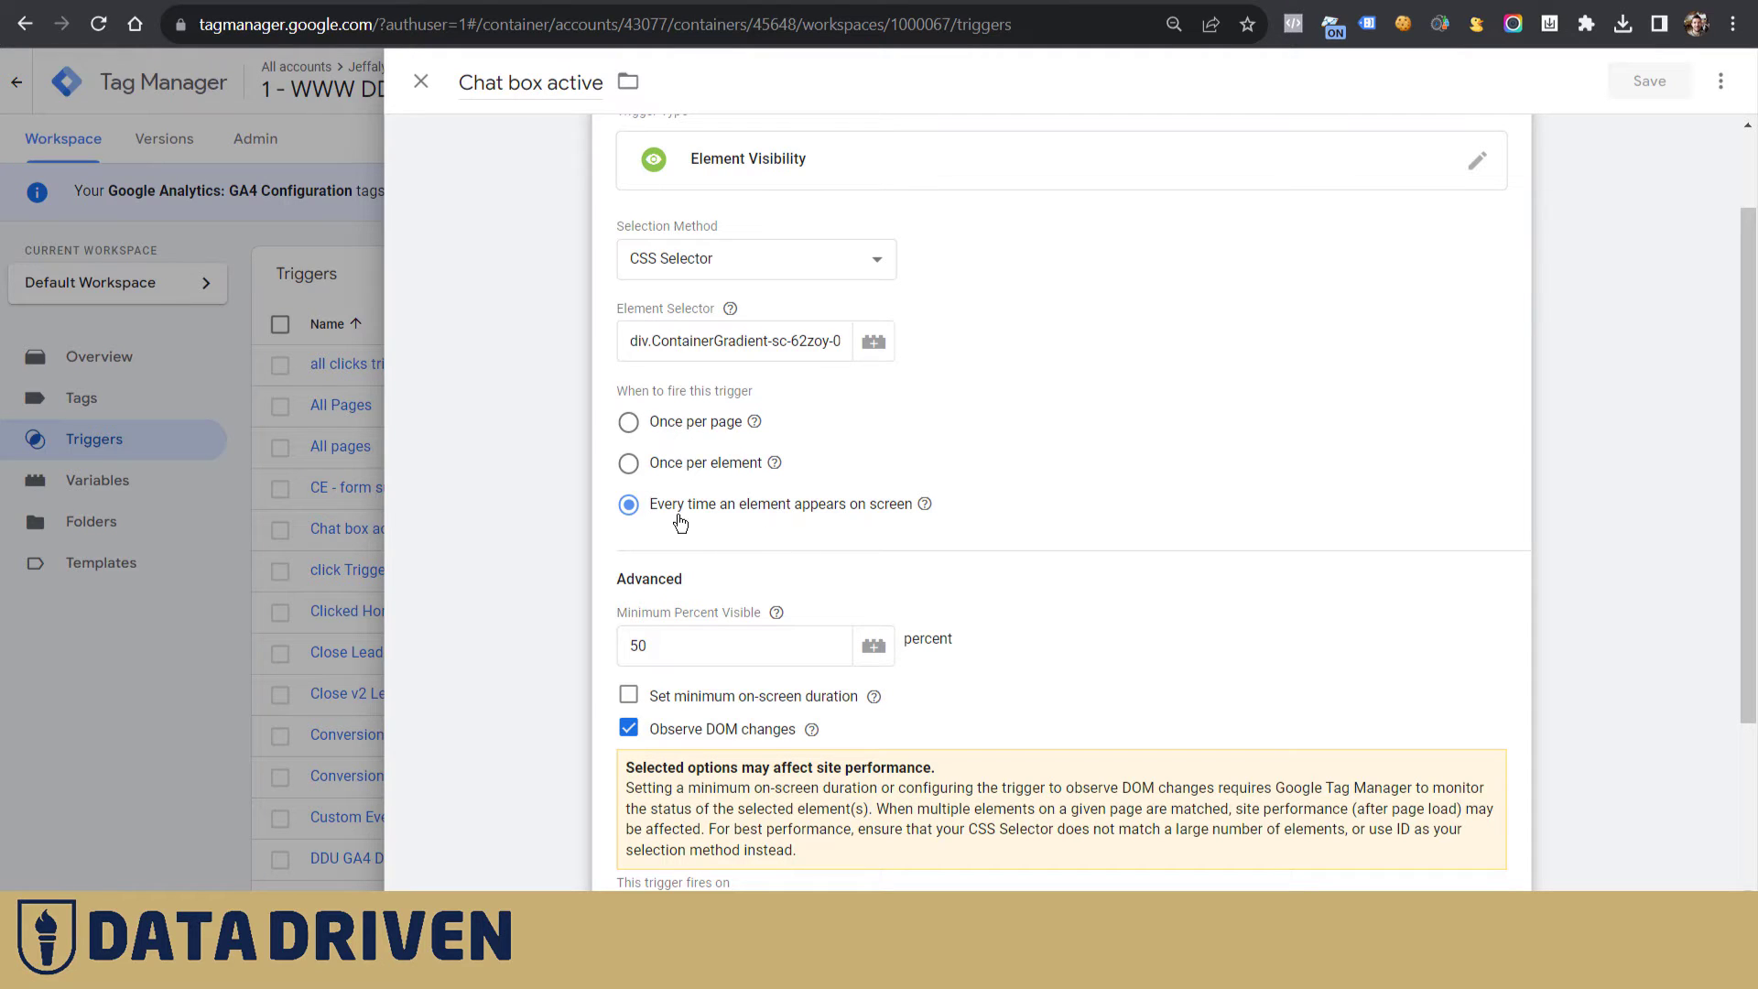
{"action": "scroll", "coordinate": [1060, 500], "scroll_direction": "down", "scroll_amount": 2}
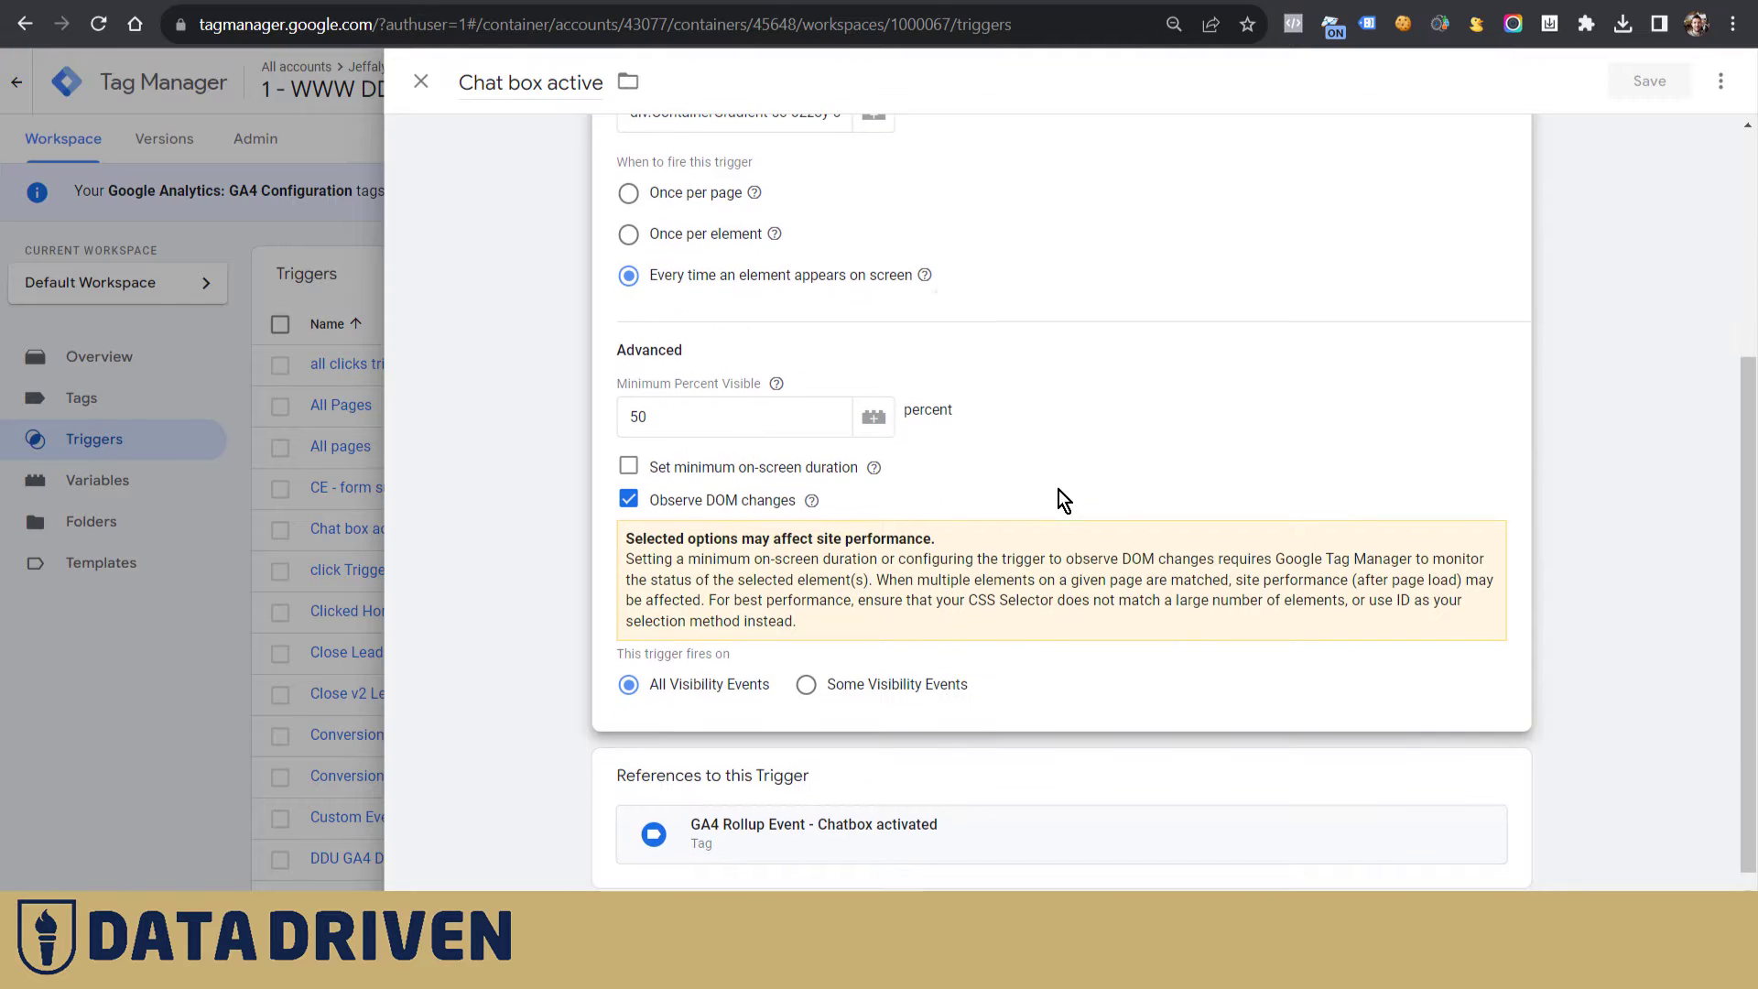
{"action": "left_click", "coordinate": [628, 502]}
{"action": "left_click", "coordinate": [636, 610]}
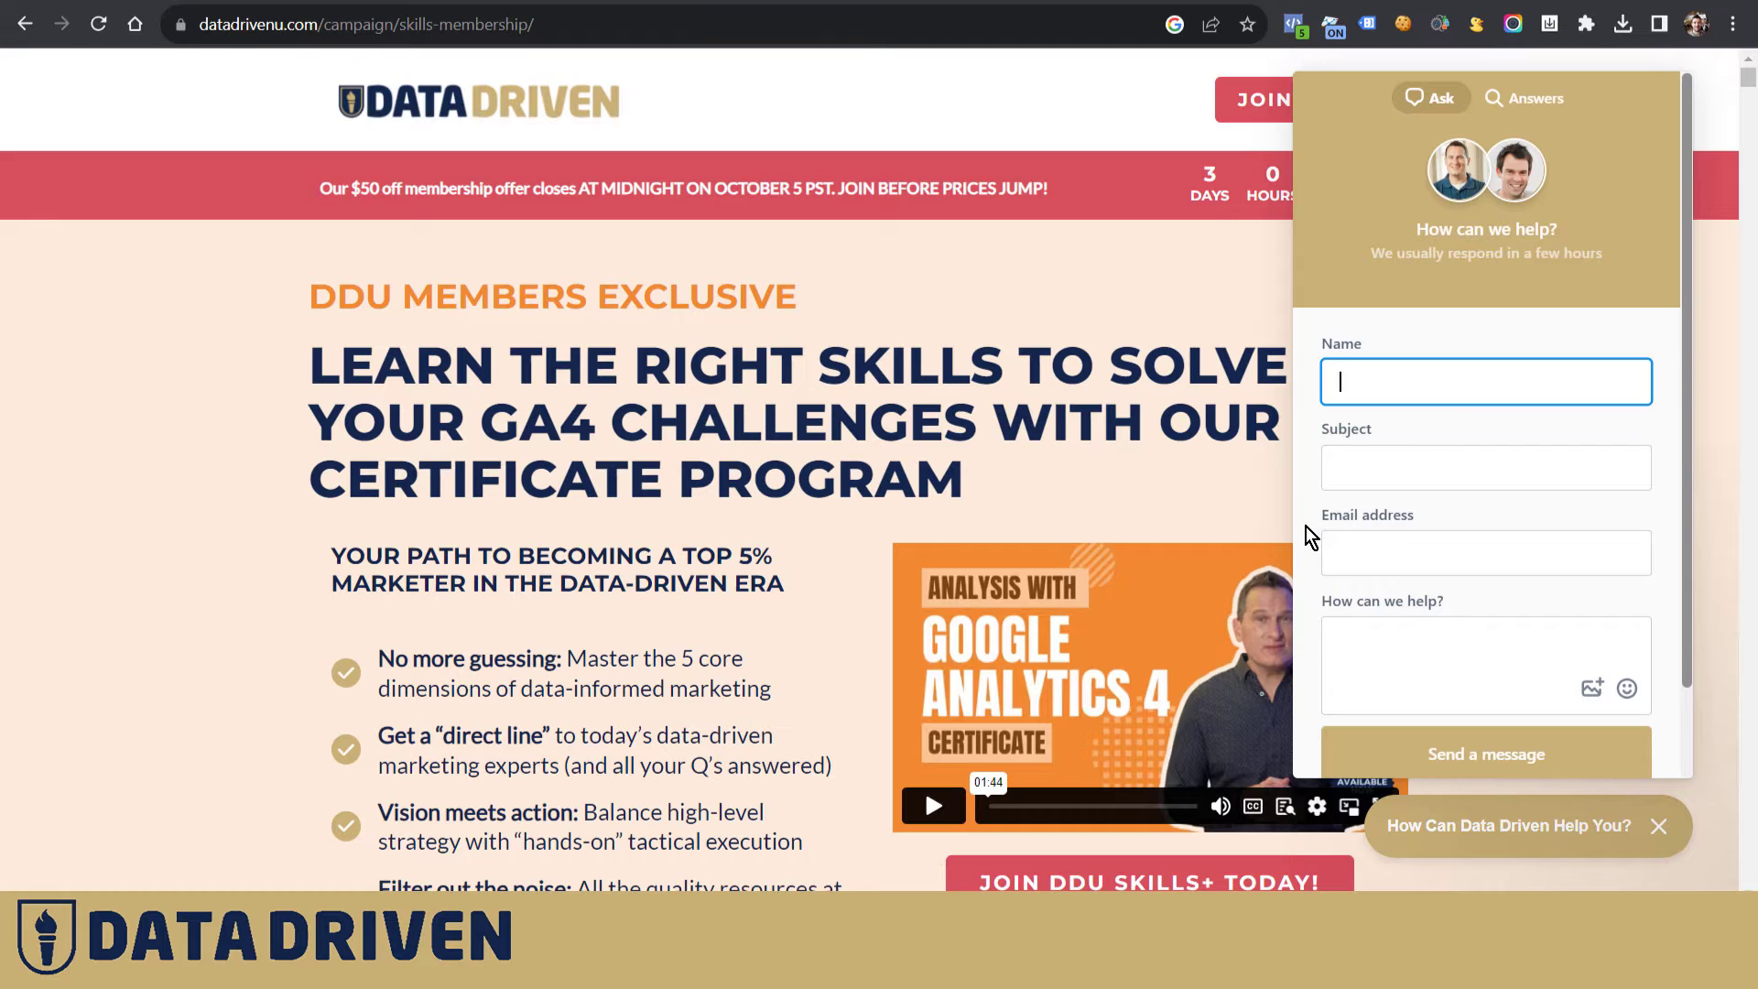
Check the linked GA4 Rollup Event - Chatbox activated tag and the selector class, then open DevTools
{"action": "left_click", "coordinate": [728, 2]}
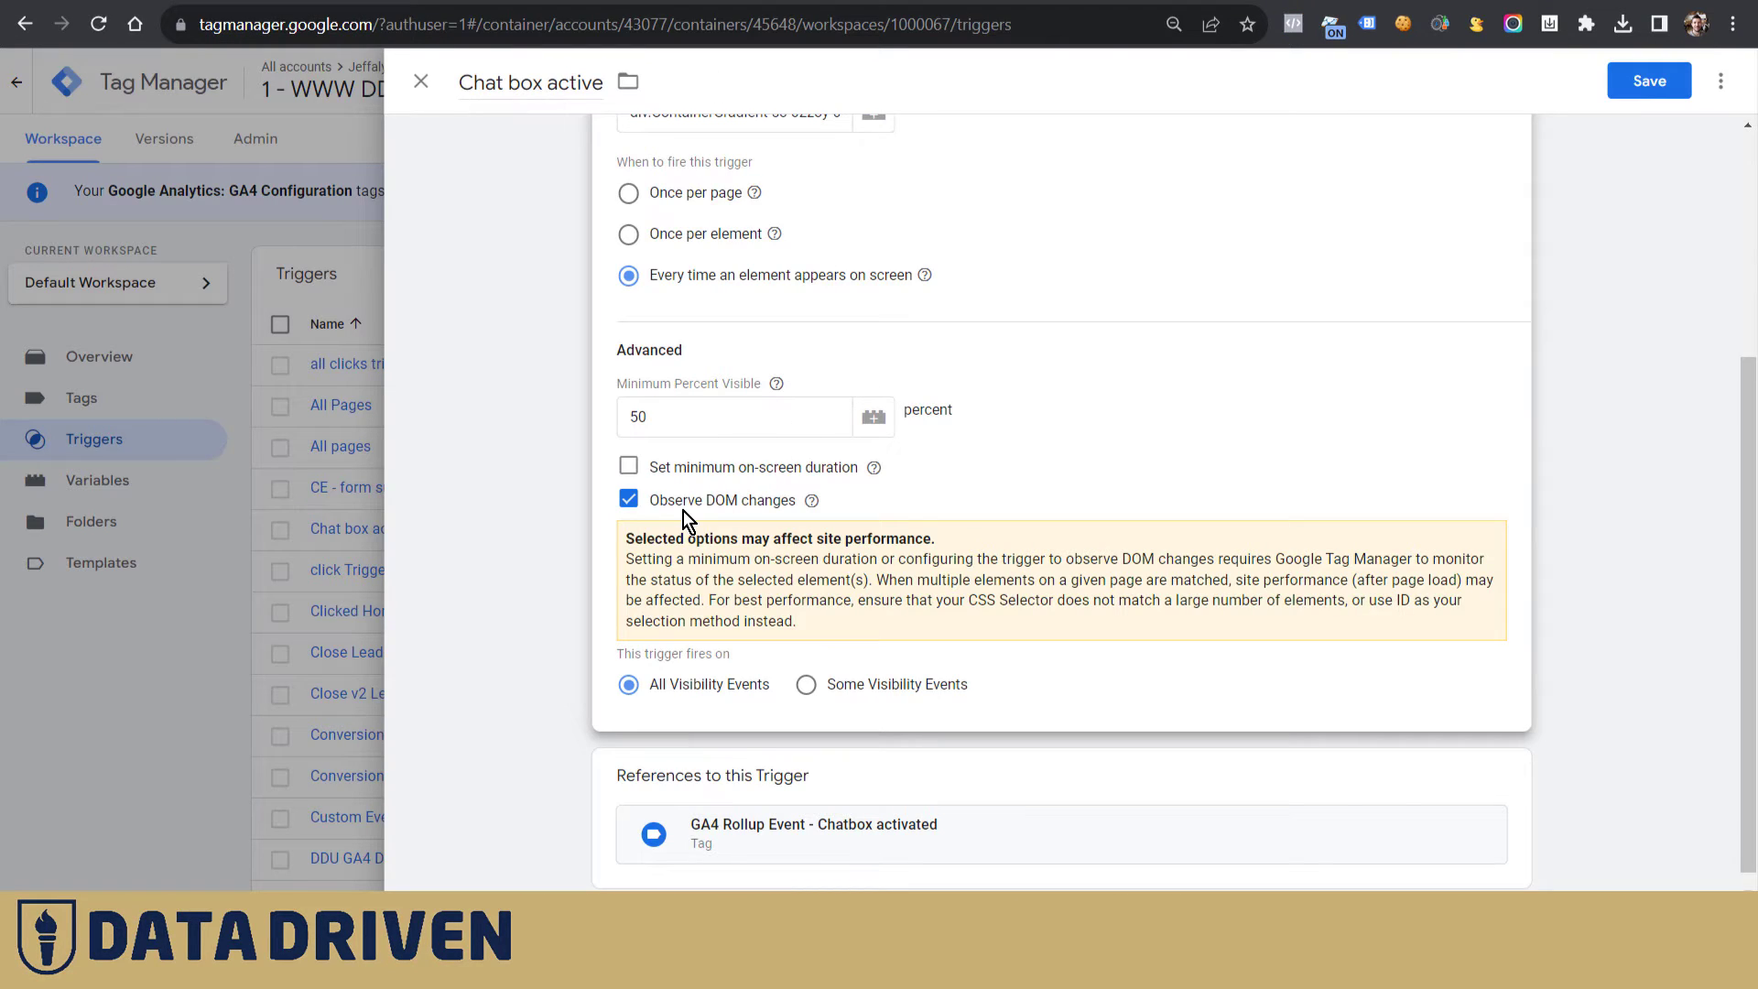
{"action": "left_click", "coordinate": [845, 833]}
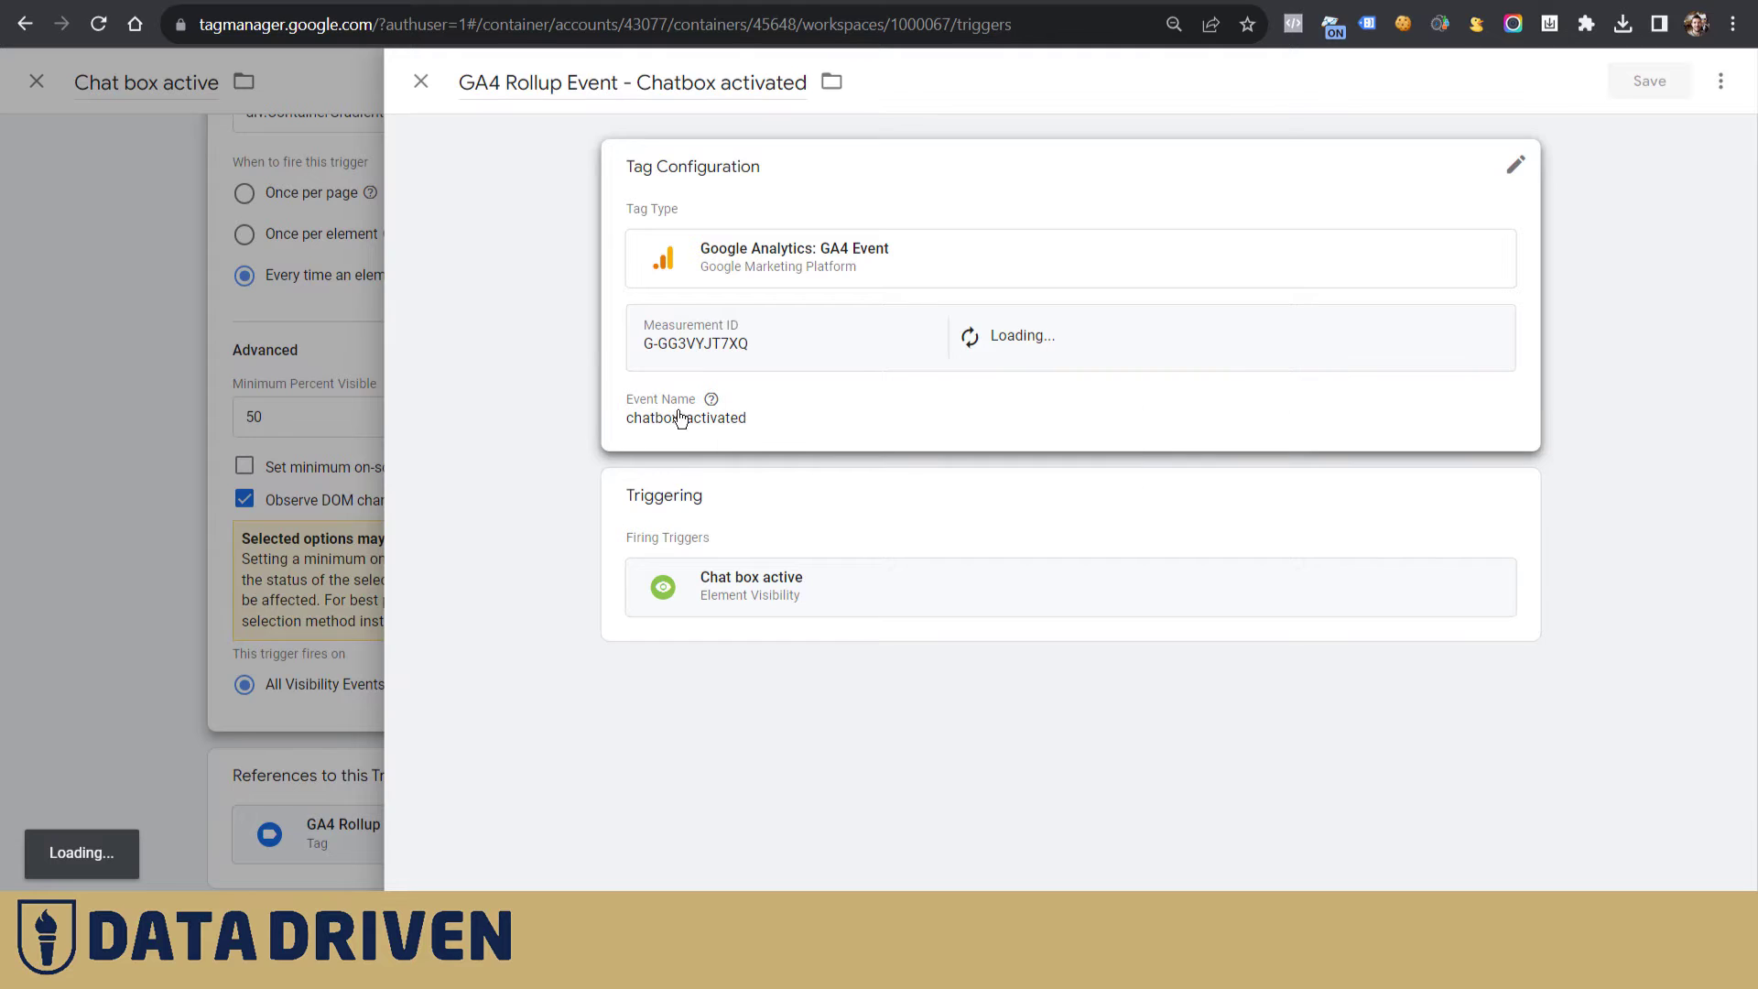
{"action": "left_click", "coordinate": [421, 84]}
{"action": "scroll", "coordinate": [654, 338], "scroll_direction": "up", "scroll_amount": 3}
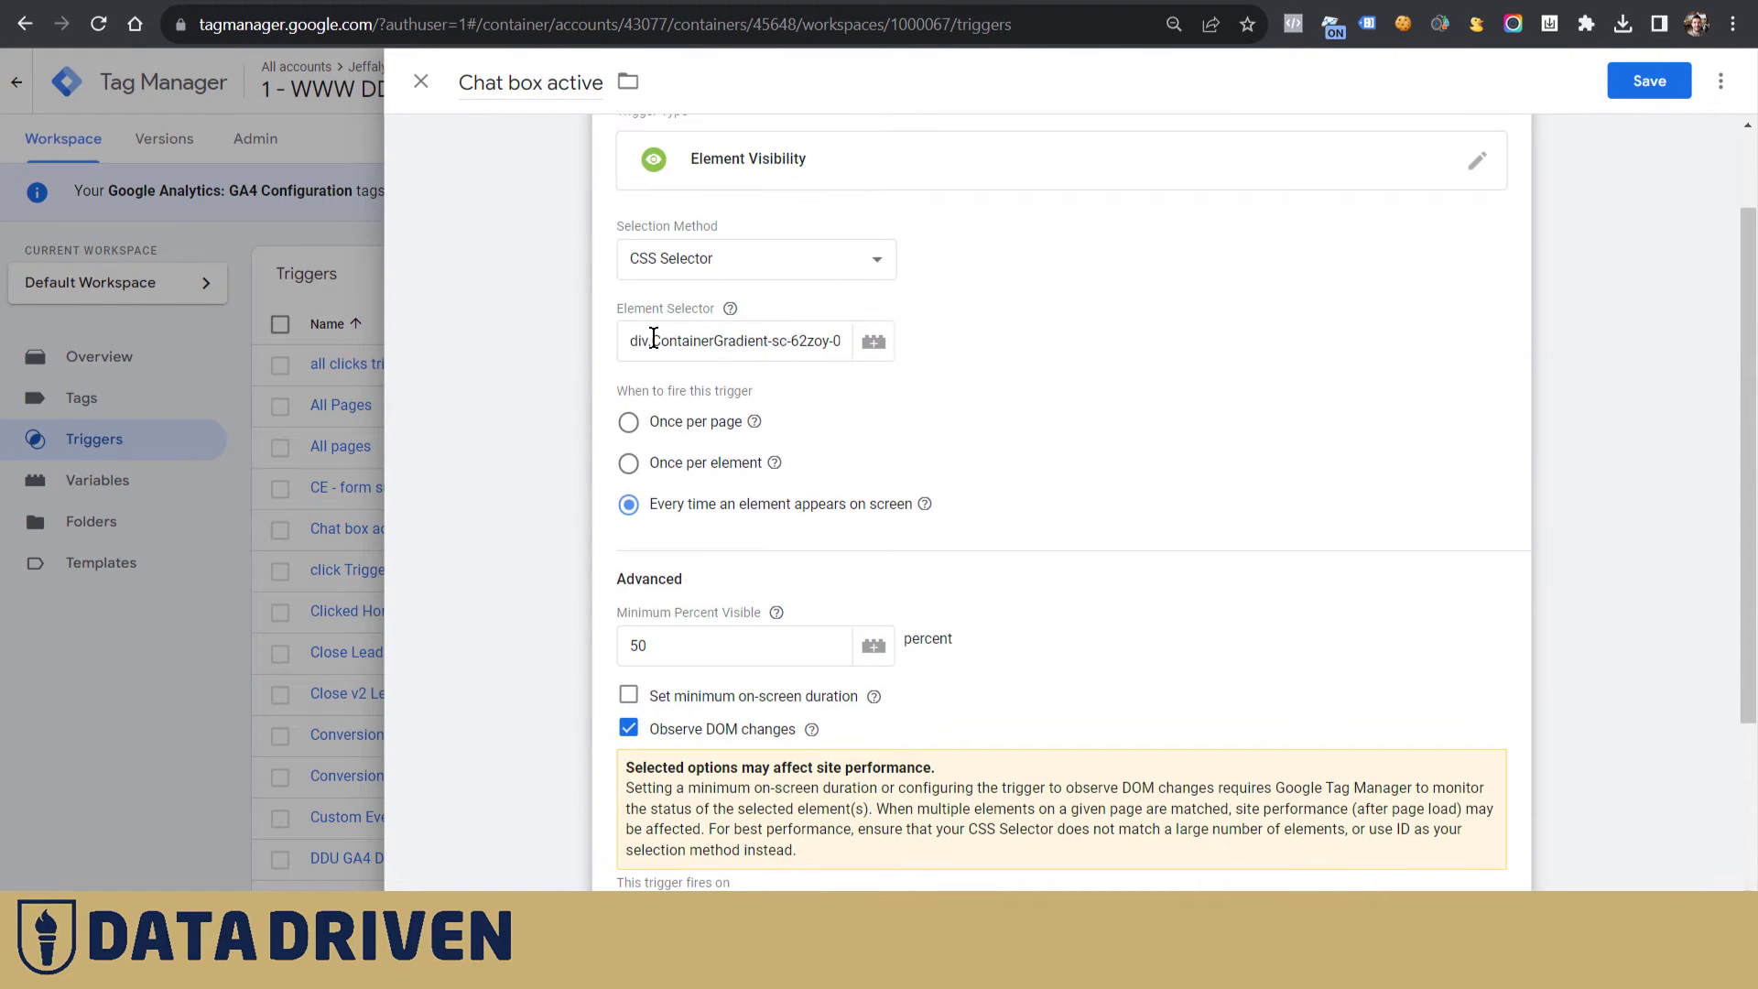
{"action": "left_click_drag", "start_coordinate": [654, 338], "coordinate": [853, 344]}
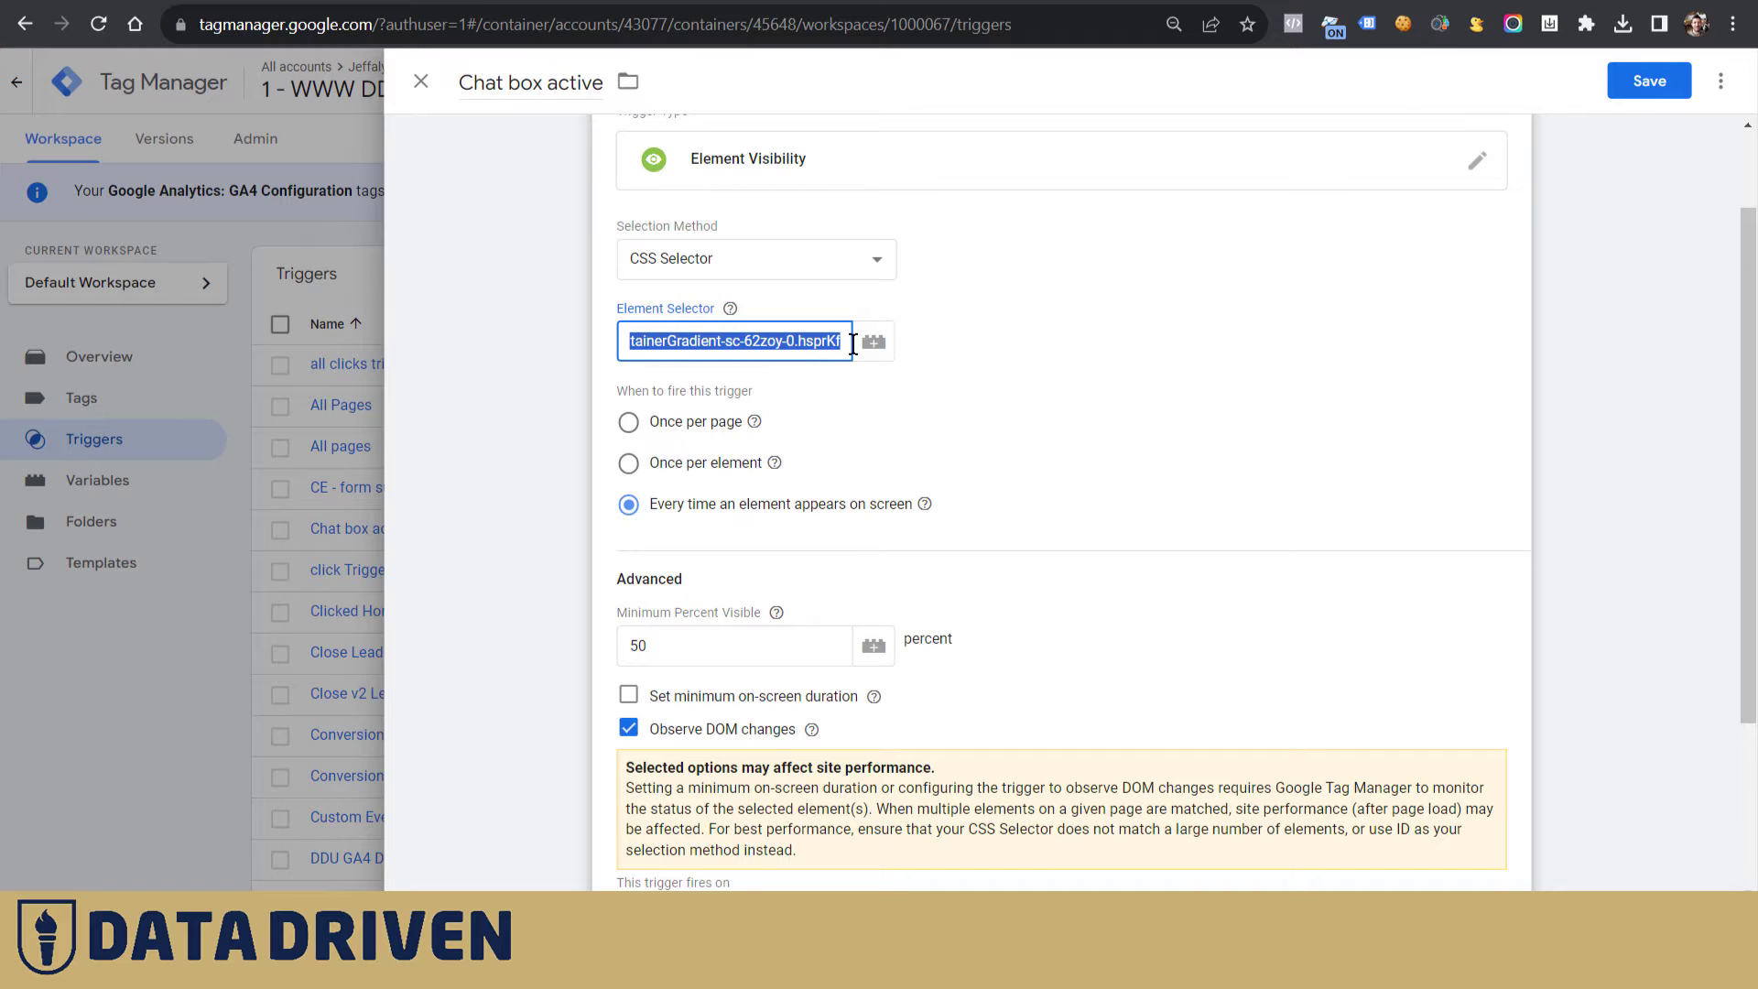
{"action": "left_click", "coordinate": [734, 339]}
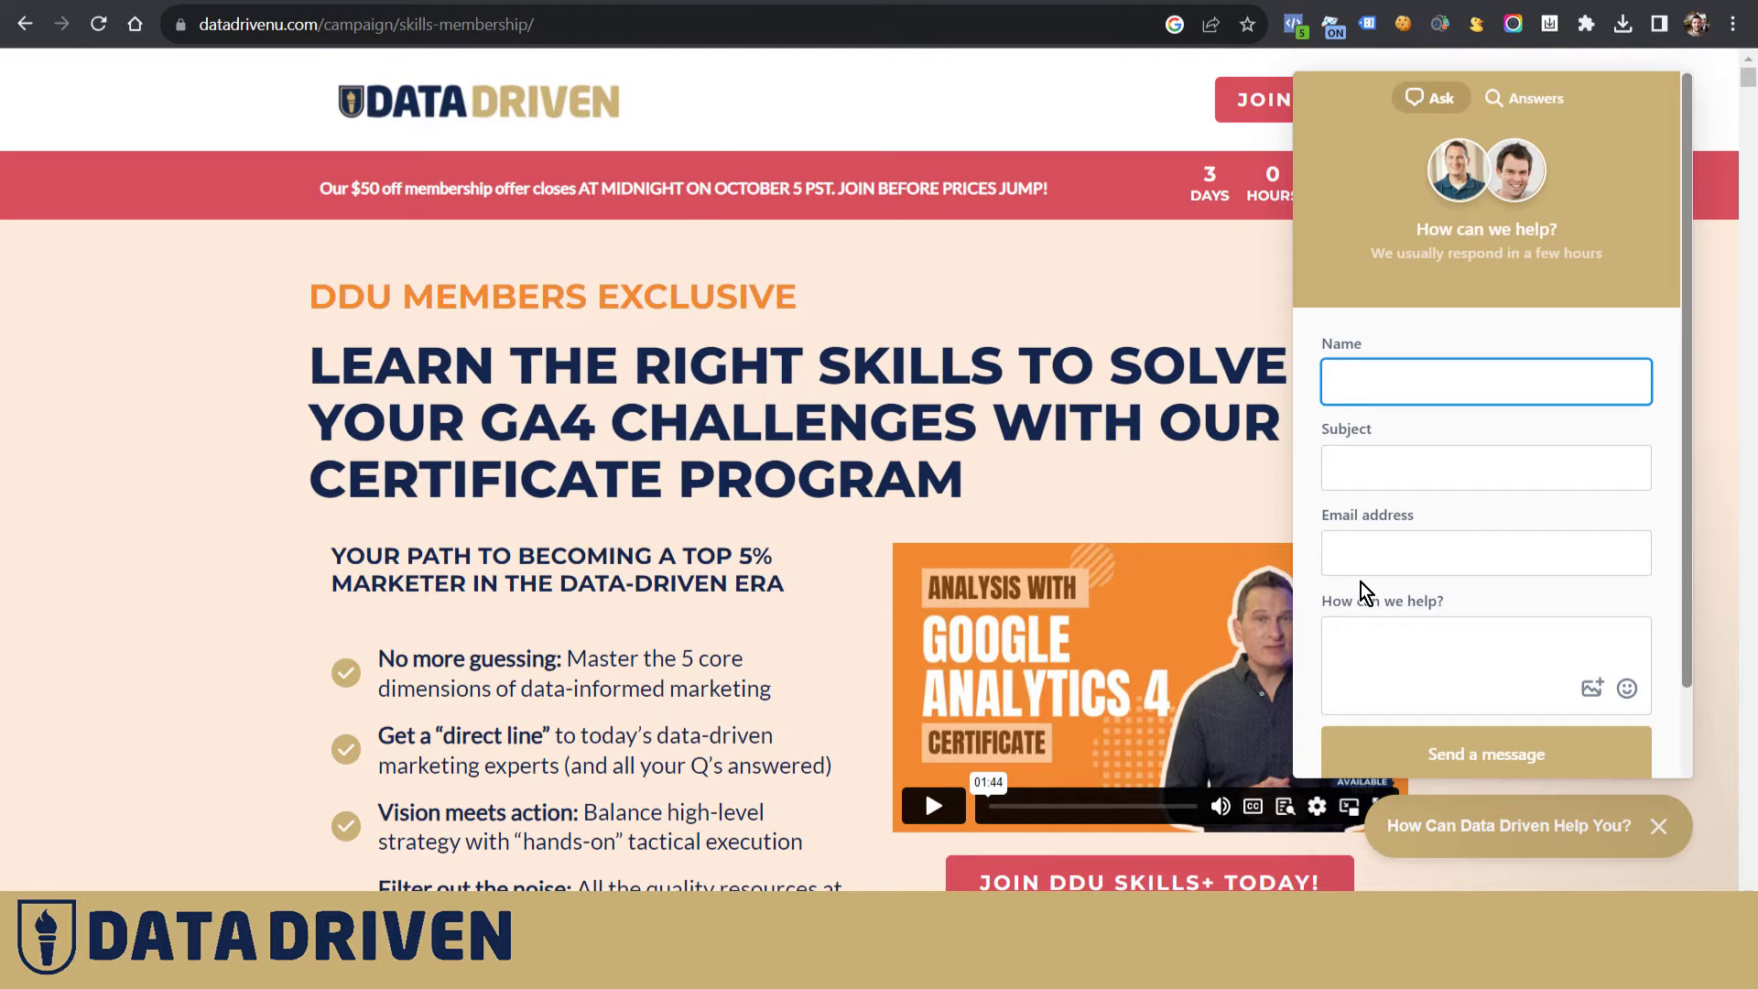
{"action": "key", "text": "ctrl+shift+i"}
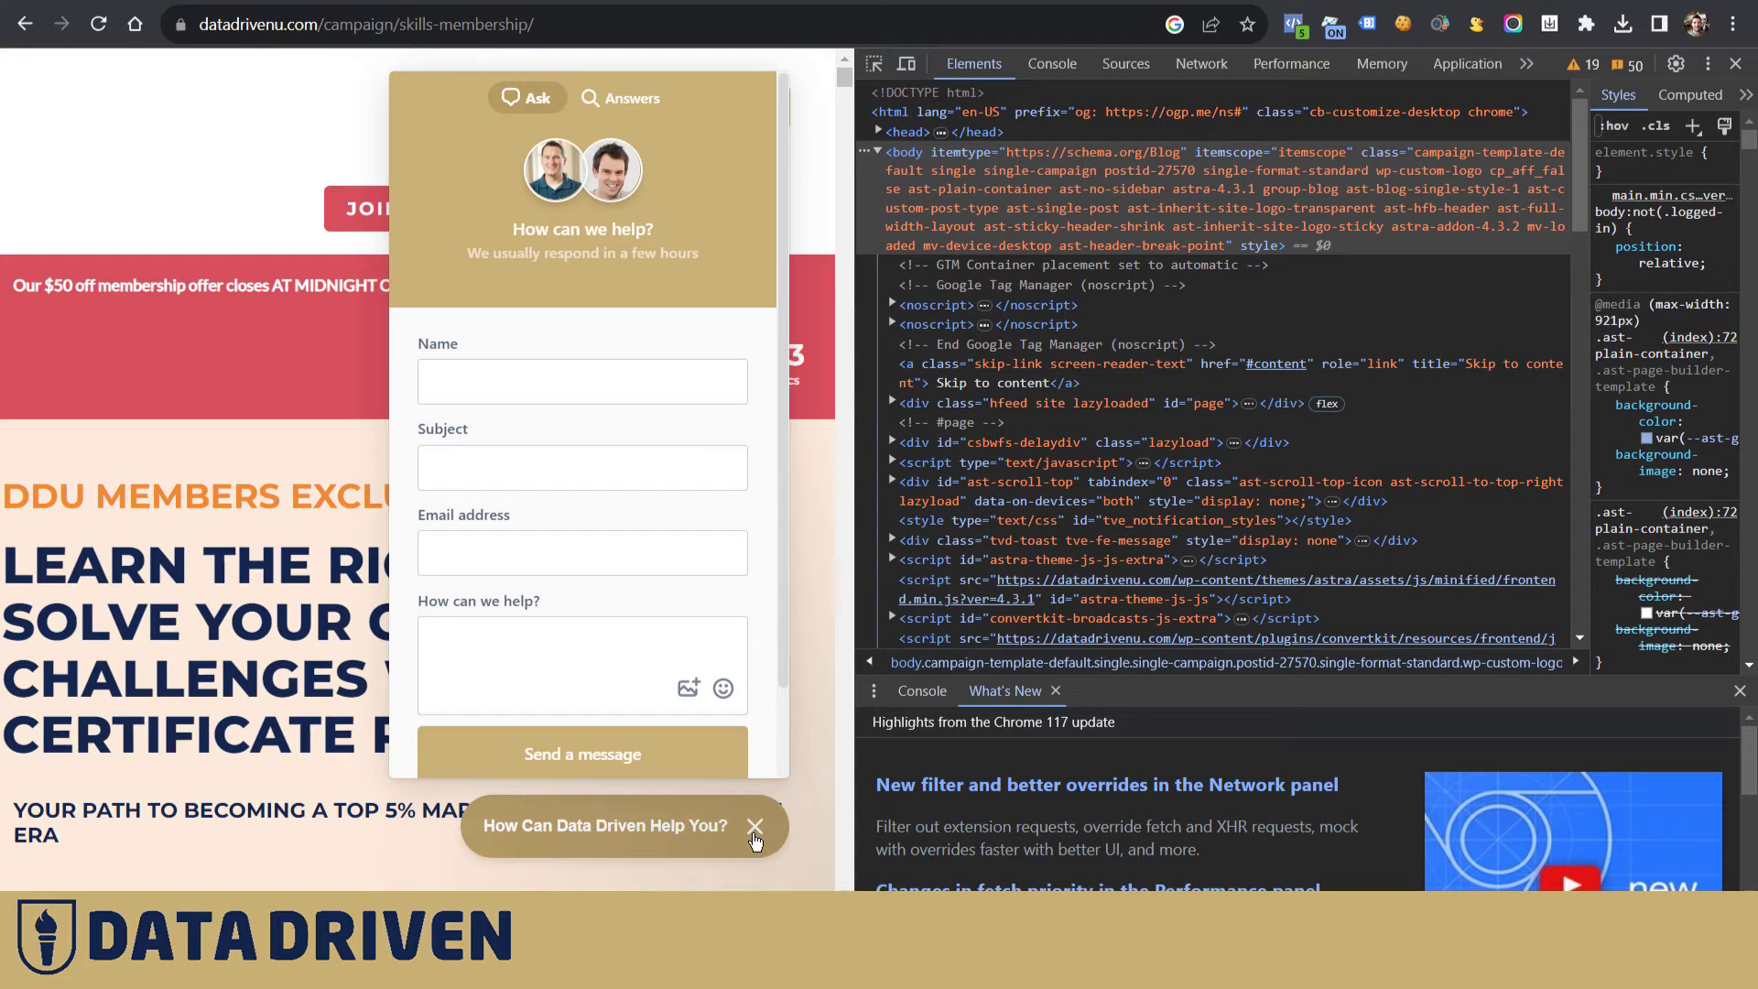
Inspect the chat form's subheading element and browse the Help Scout beacon markup in DevTools
{"action": "right_click", "coordinate": [660, 261]}
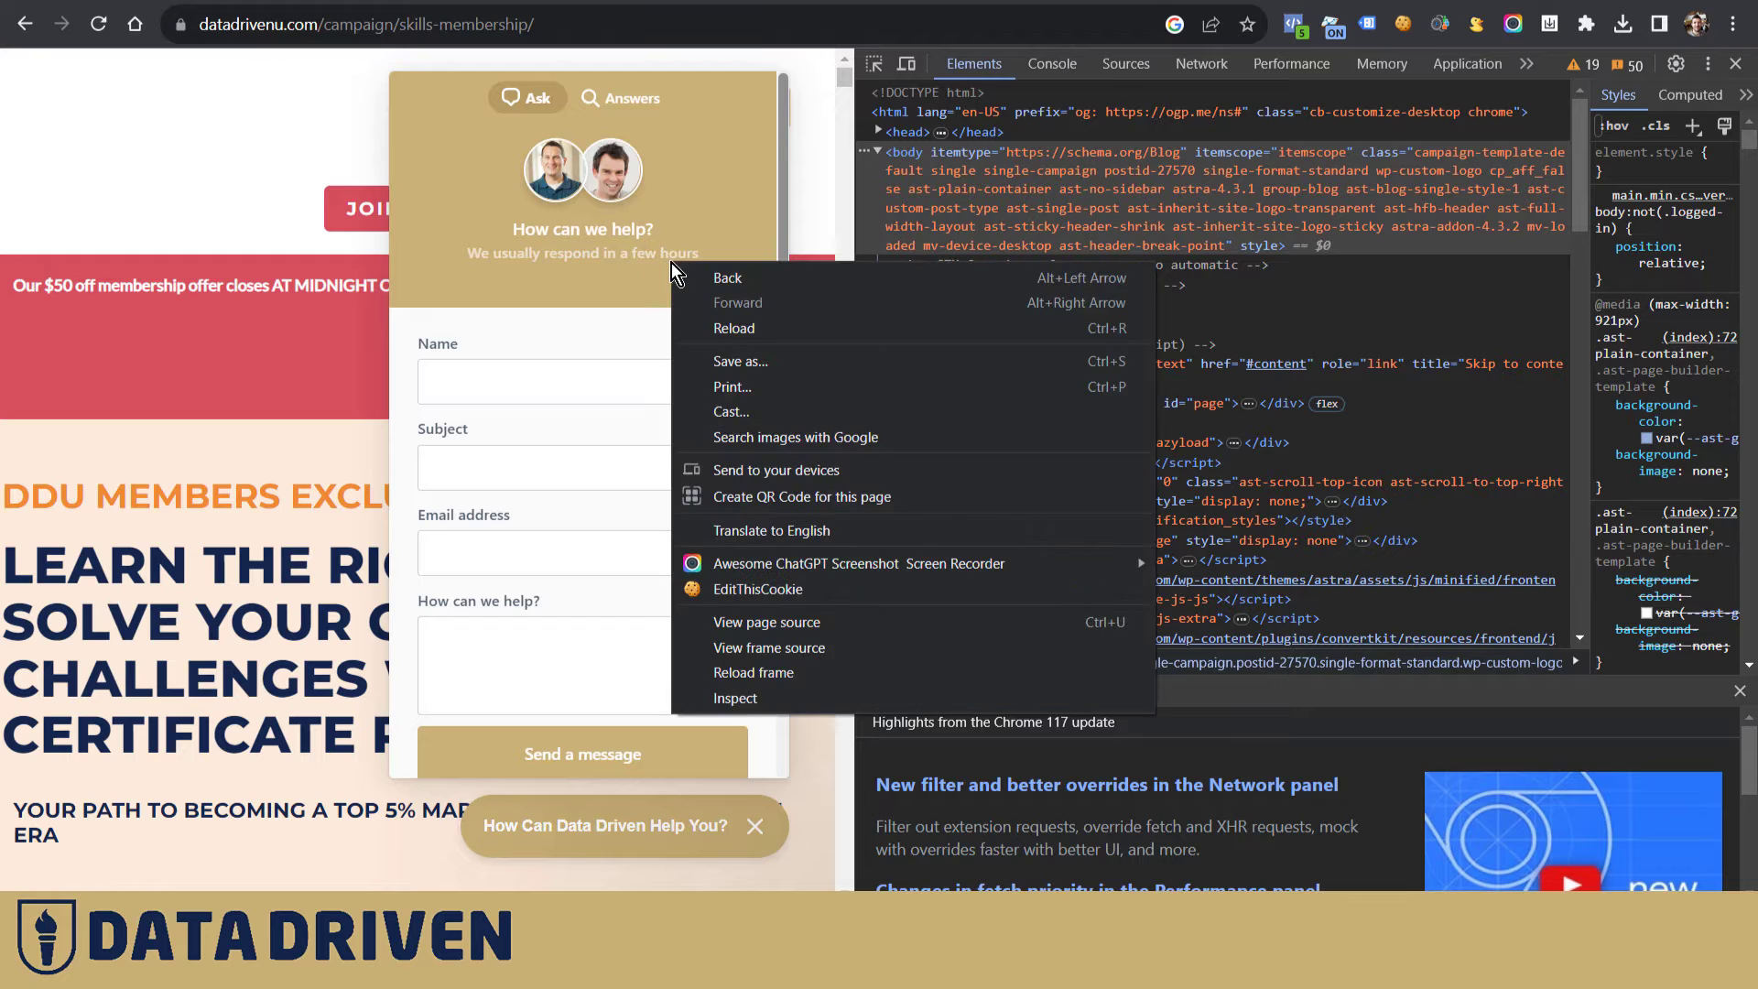
{"action": "left_click", "coordinate": [817, 707]}
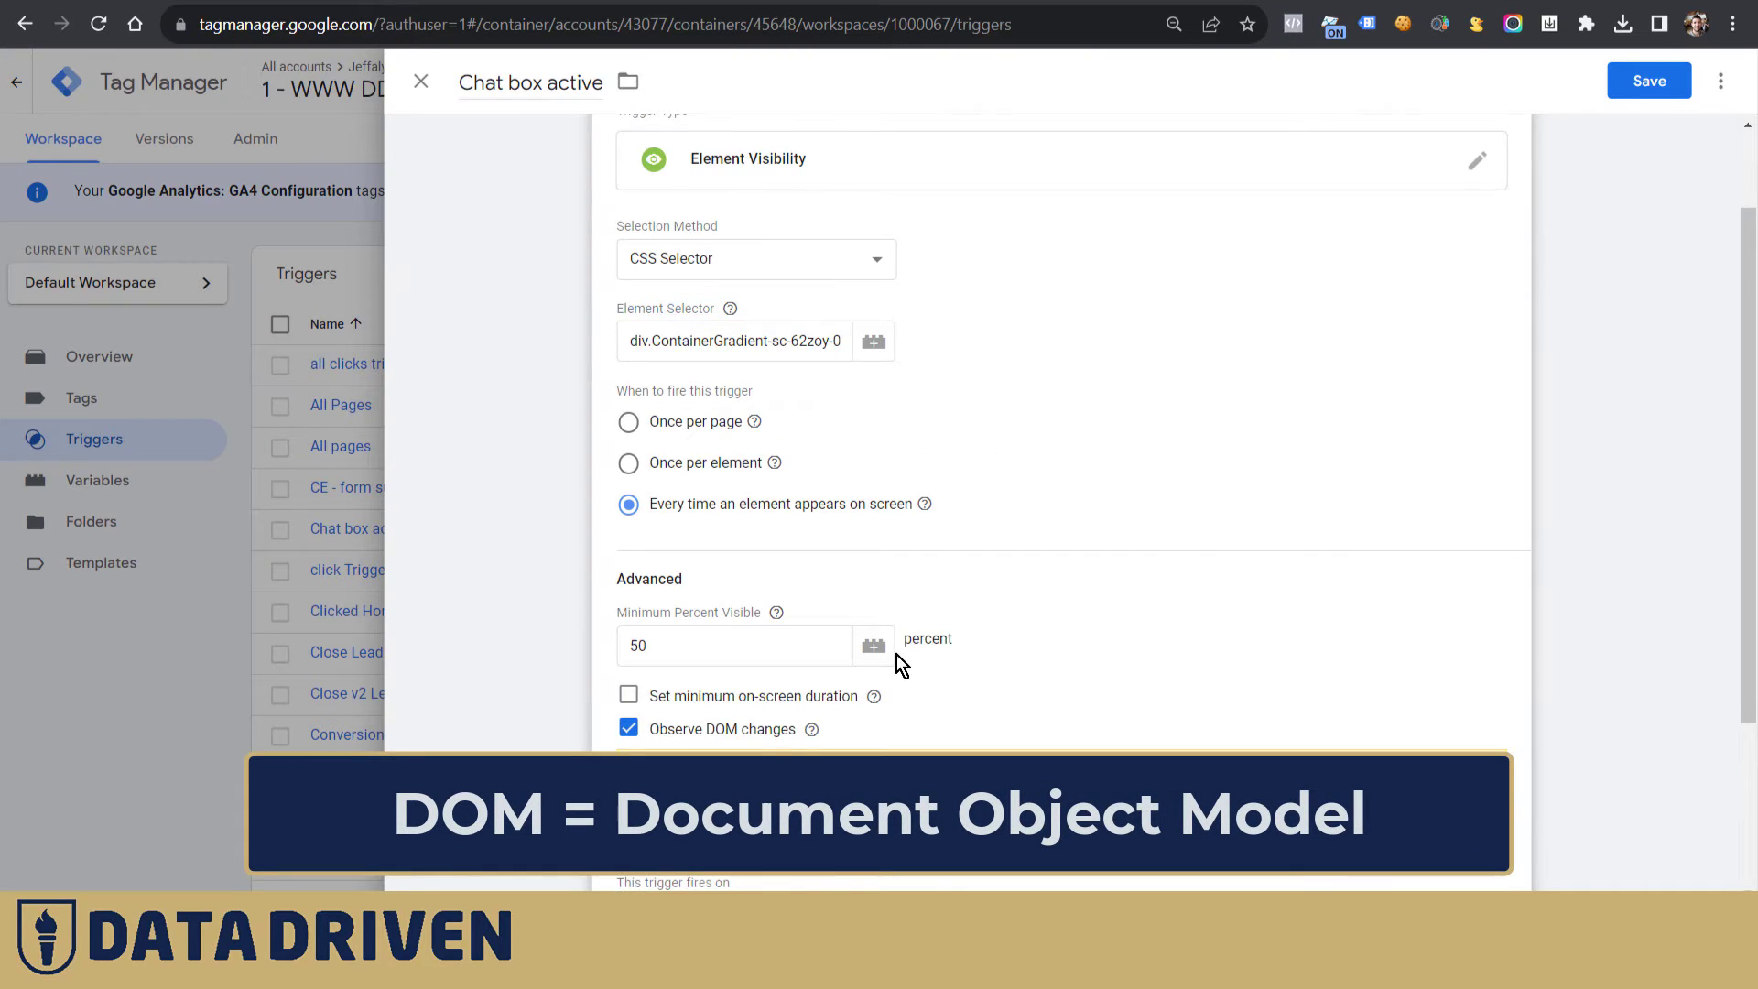
{"action": "scroll", "coordinate": [897, 655], "scroll_direction": "down", "scroll_amount": 3}
{"action": "left_click_drag", "start_coordinate": [738, 482], "coordinate": [706, 485]}
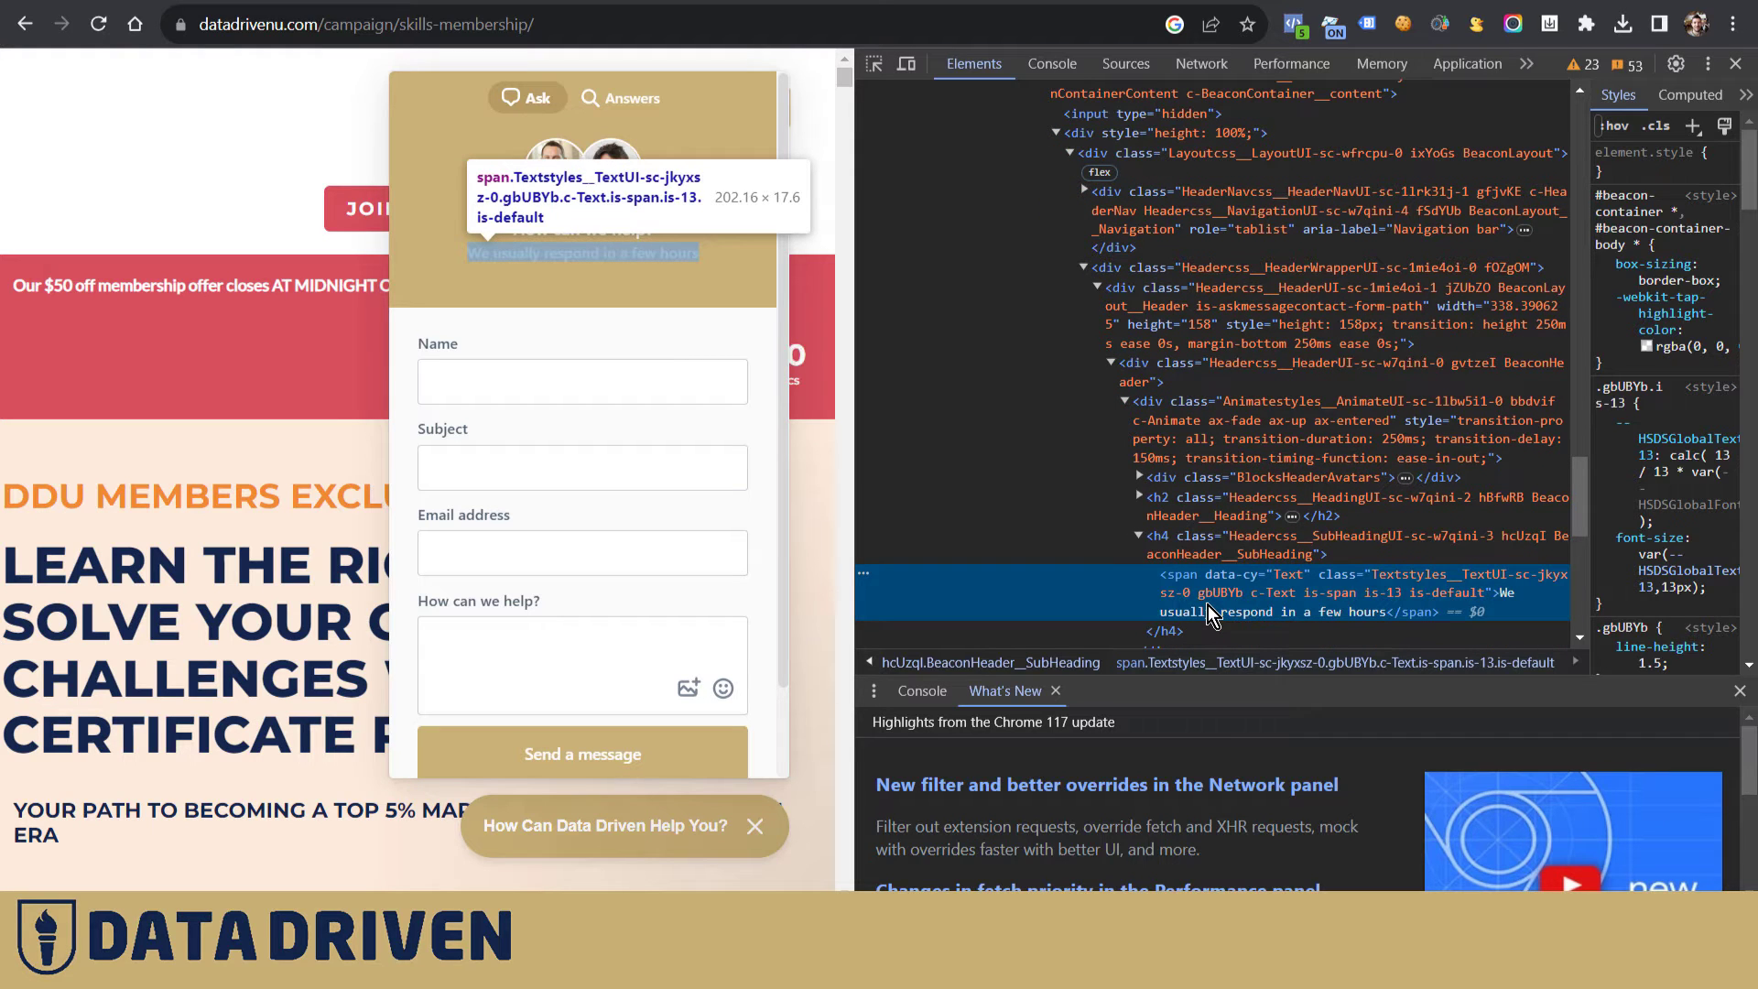
{"action": "scroll", "coordinate": [1207, 607], "scroll_direction": "up", "scroll_amount": 5}
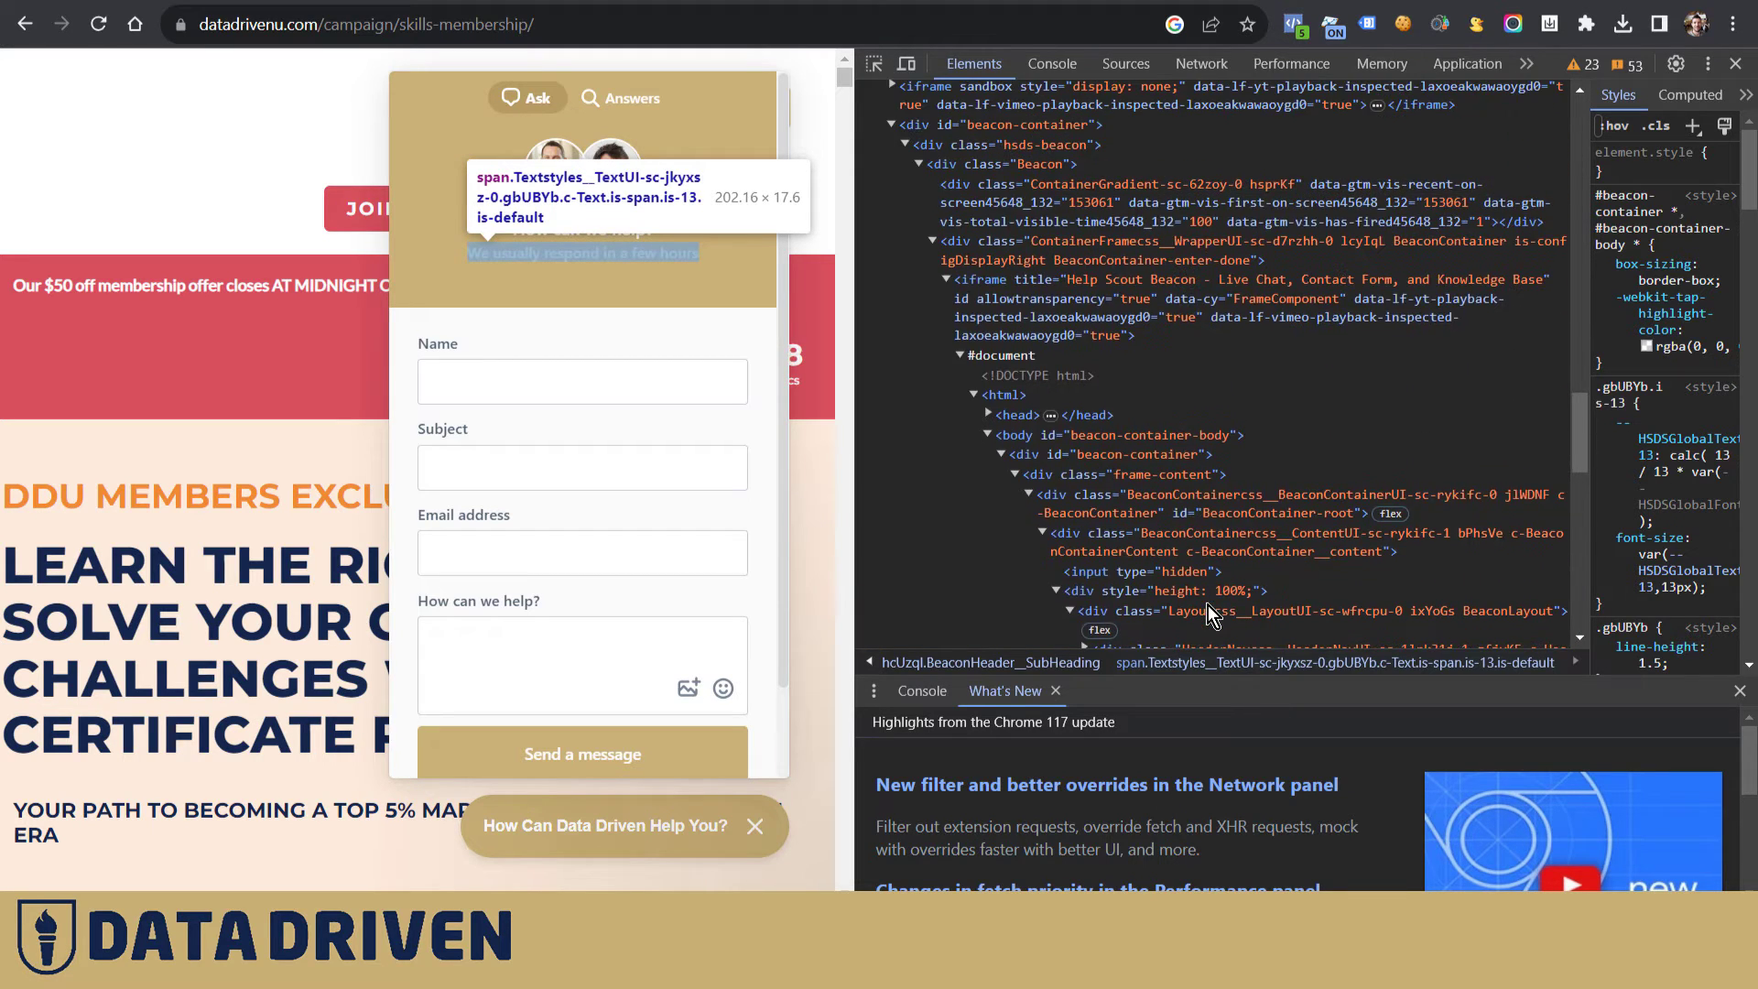
{"action": "scroll", "coordinate": [1185, 575], "scroll_direction": "down", "scroll_amount": 1}
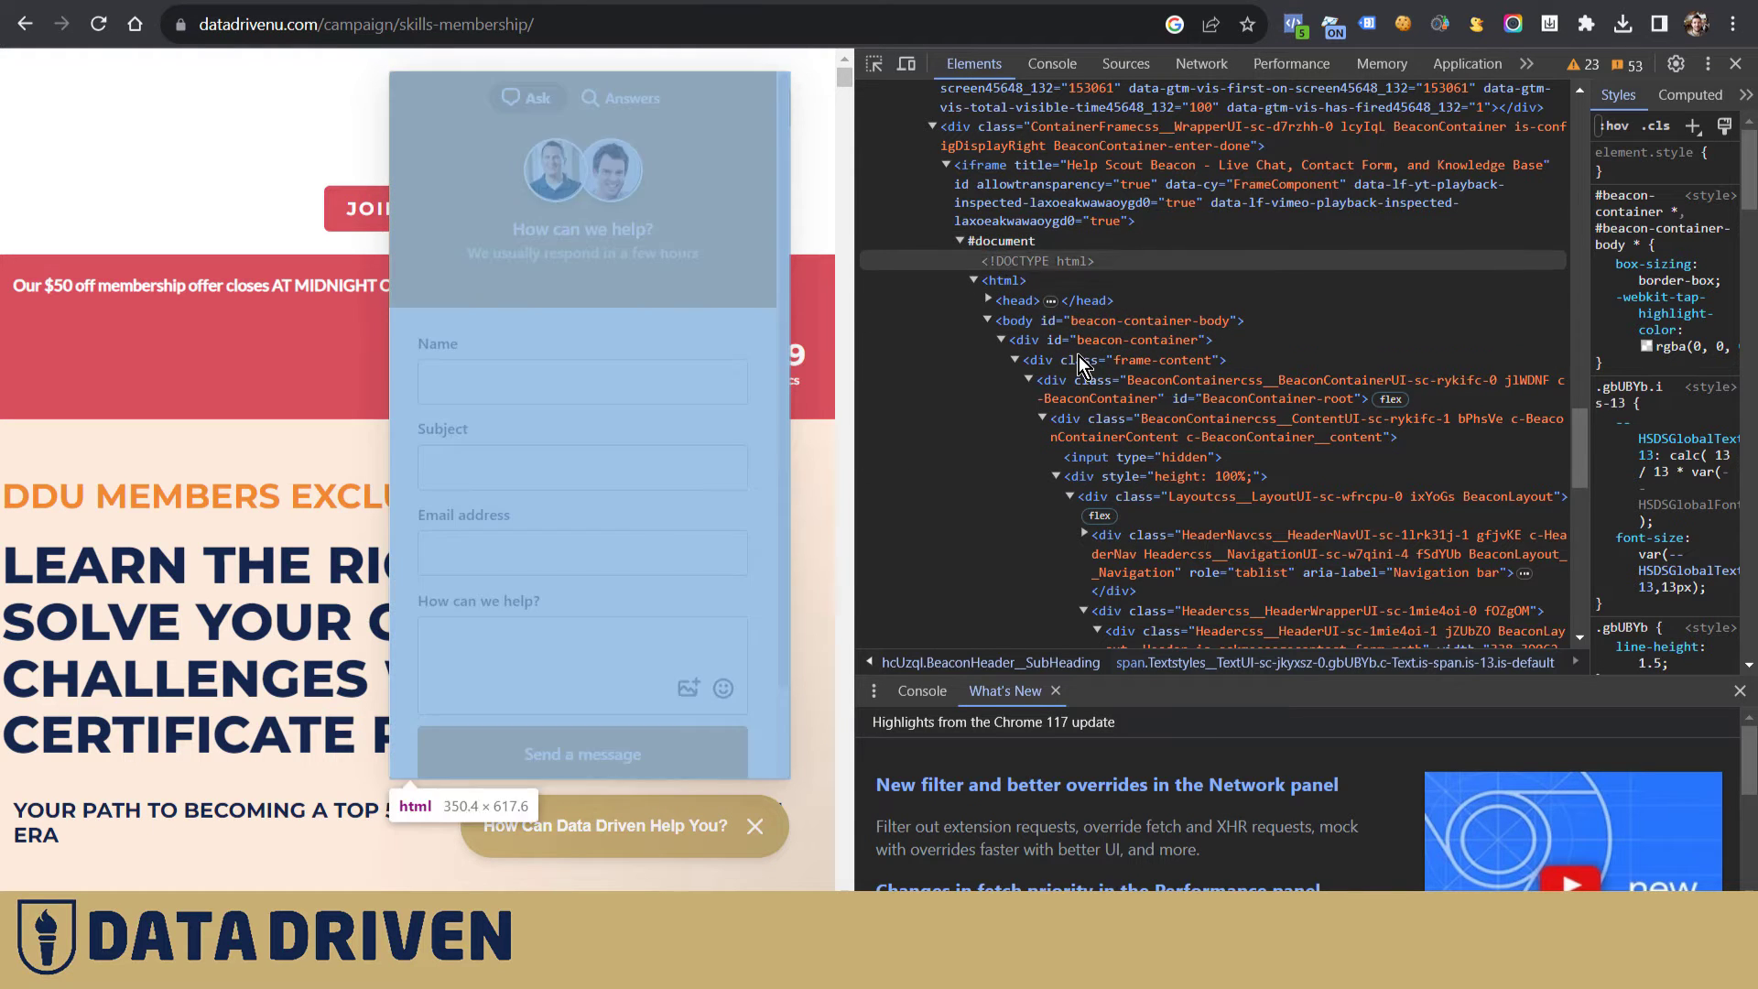
{"action": "scroll", "coordinate": [1080, 355], "scroll_direction": "down", "scroll_amount": 3}
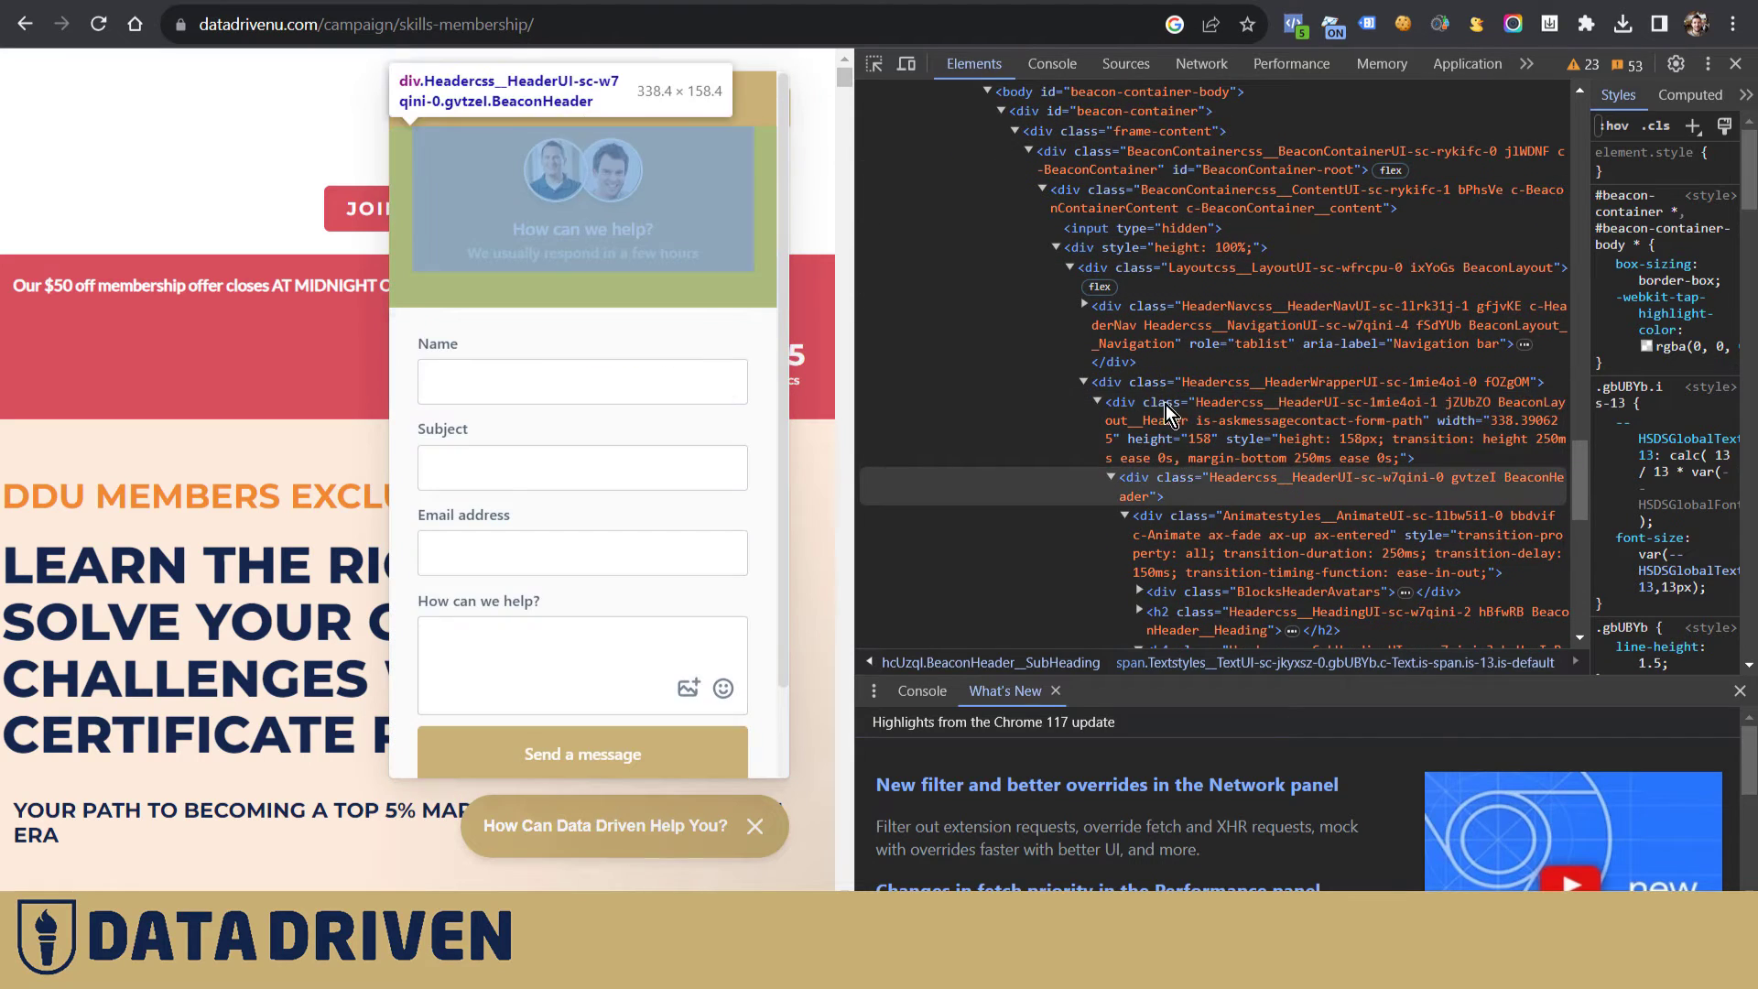
{"action": "scroll", "coordinate": [1099, 412], "scroll_direction": "up", "scroll_amount": 3}
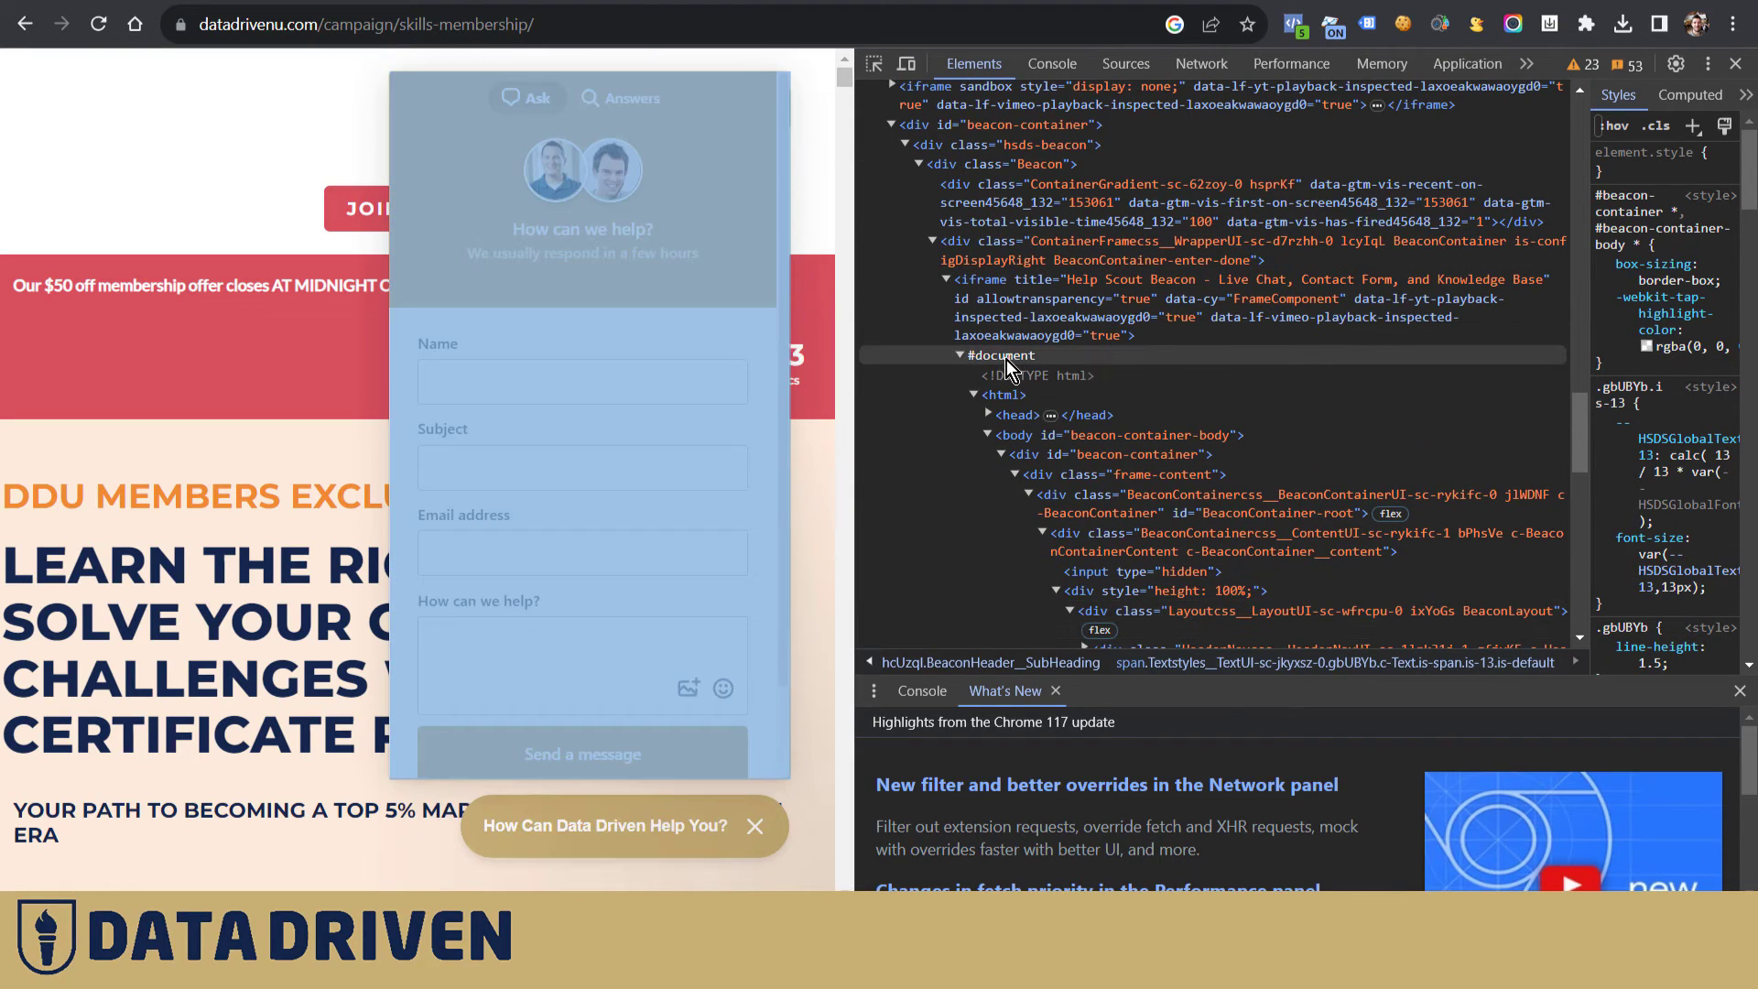
{"action": "scroll", "coordinate": [1004, 366], "scroll_direction": "up", "scroll_amount": 3}
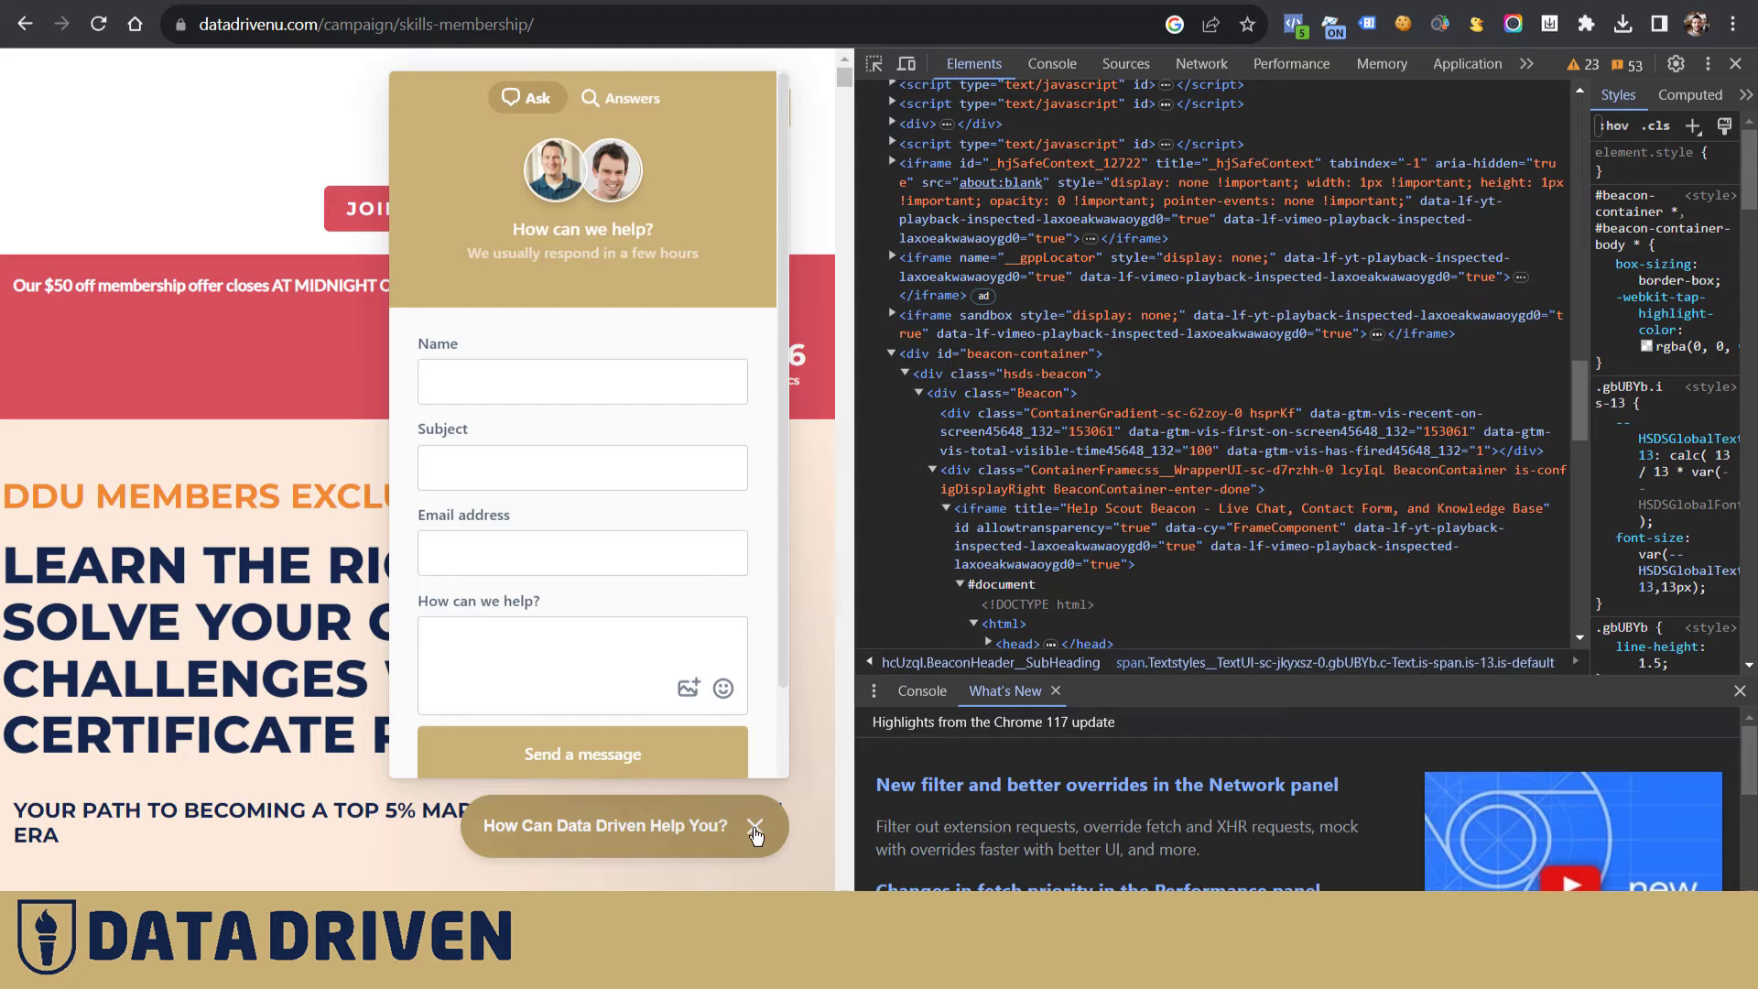
Close and reopen the chat widget to watch the container class change to hsprKf
{"action": "left_click", "coordinate": [754, 828]}
{"action": "left_click", "coordinate": [754, 828]}
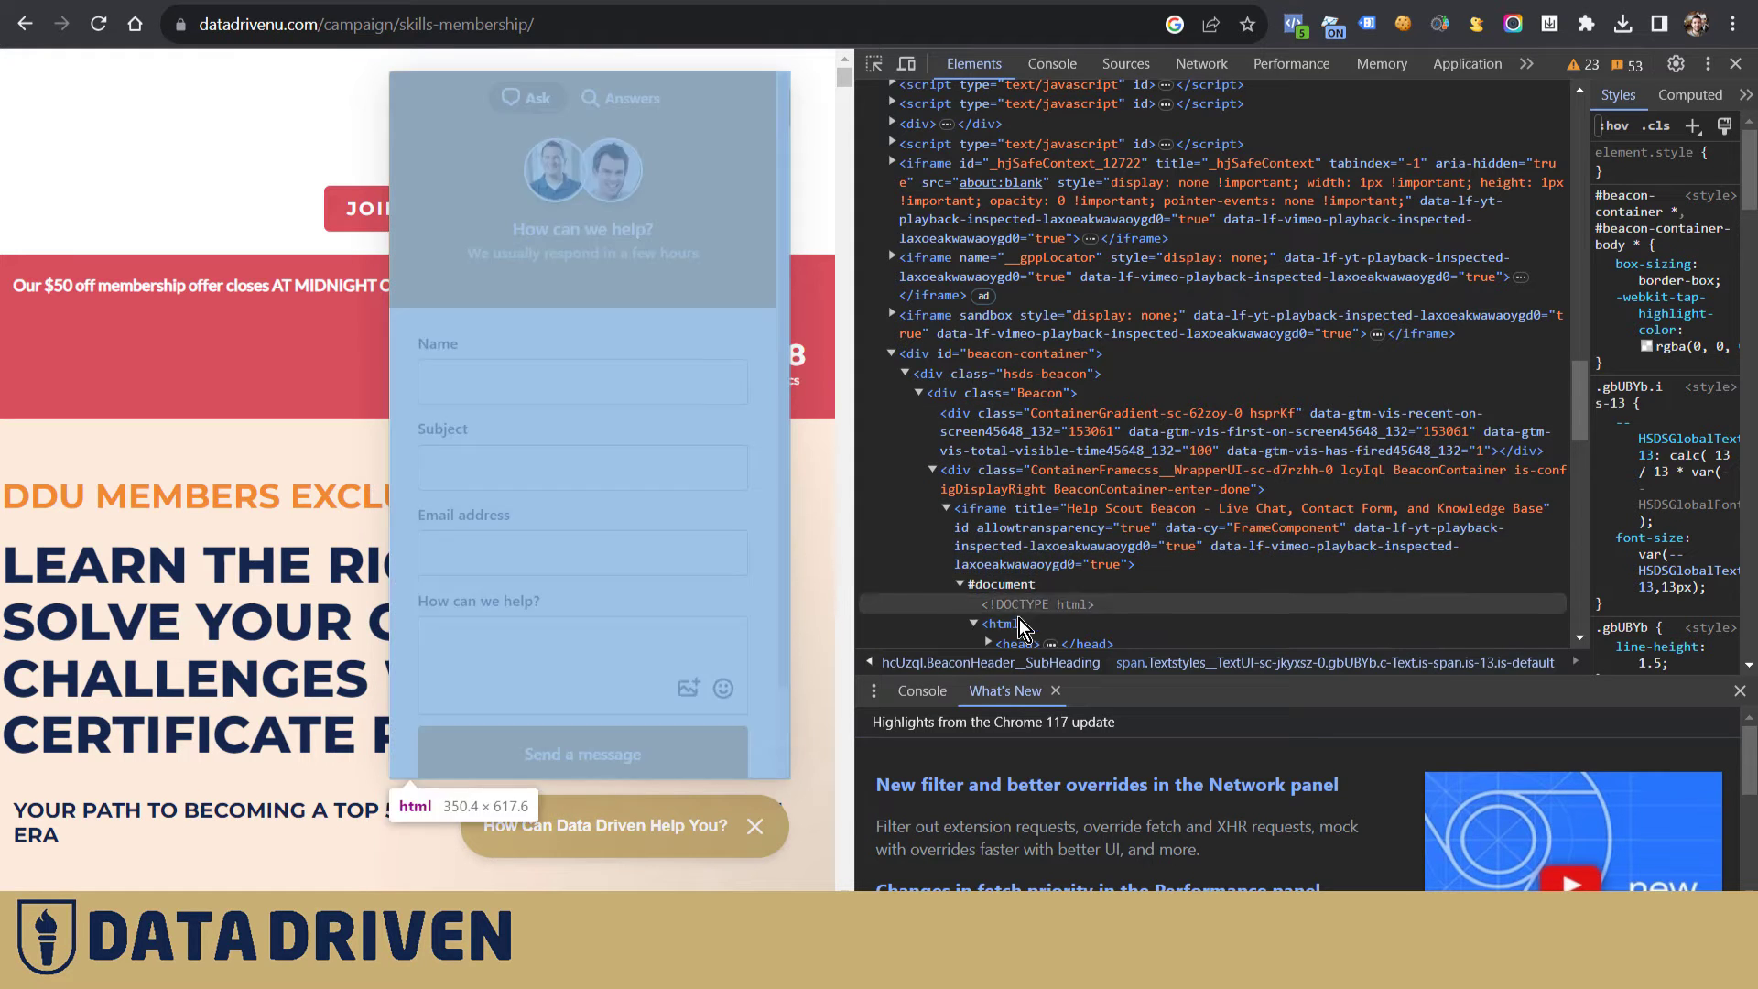
{"action": "left_click", "coordinate": [960, 585]}
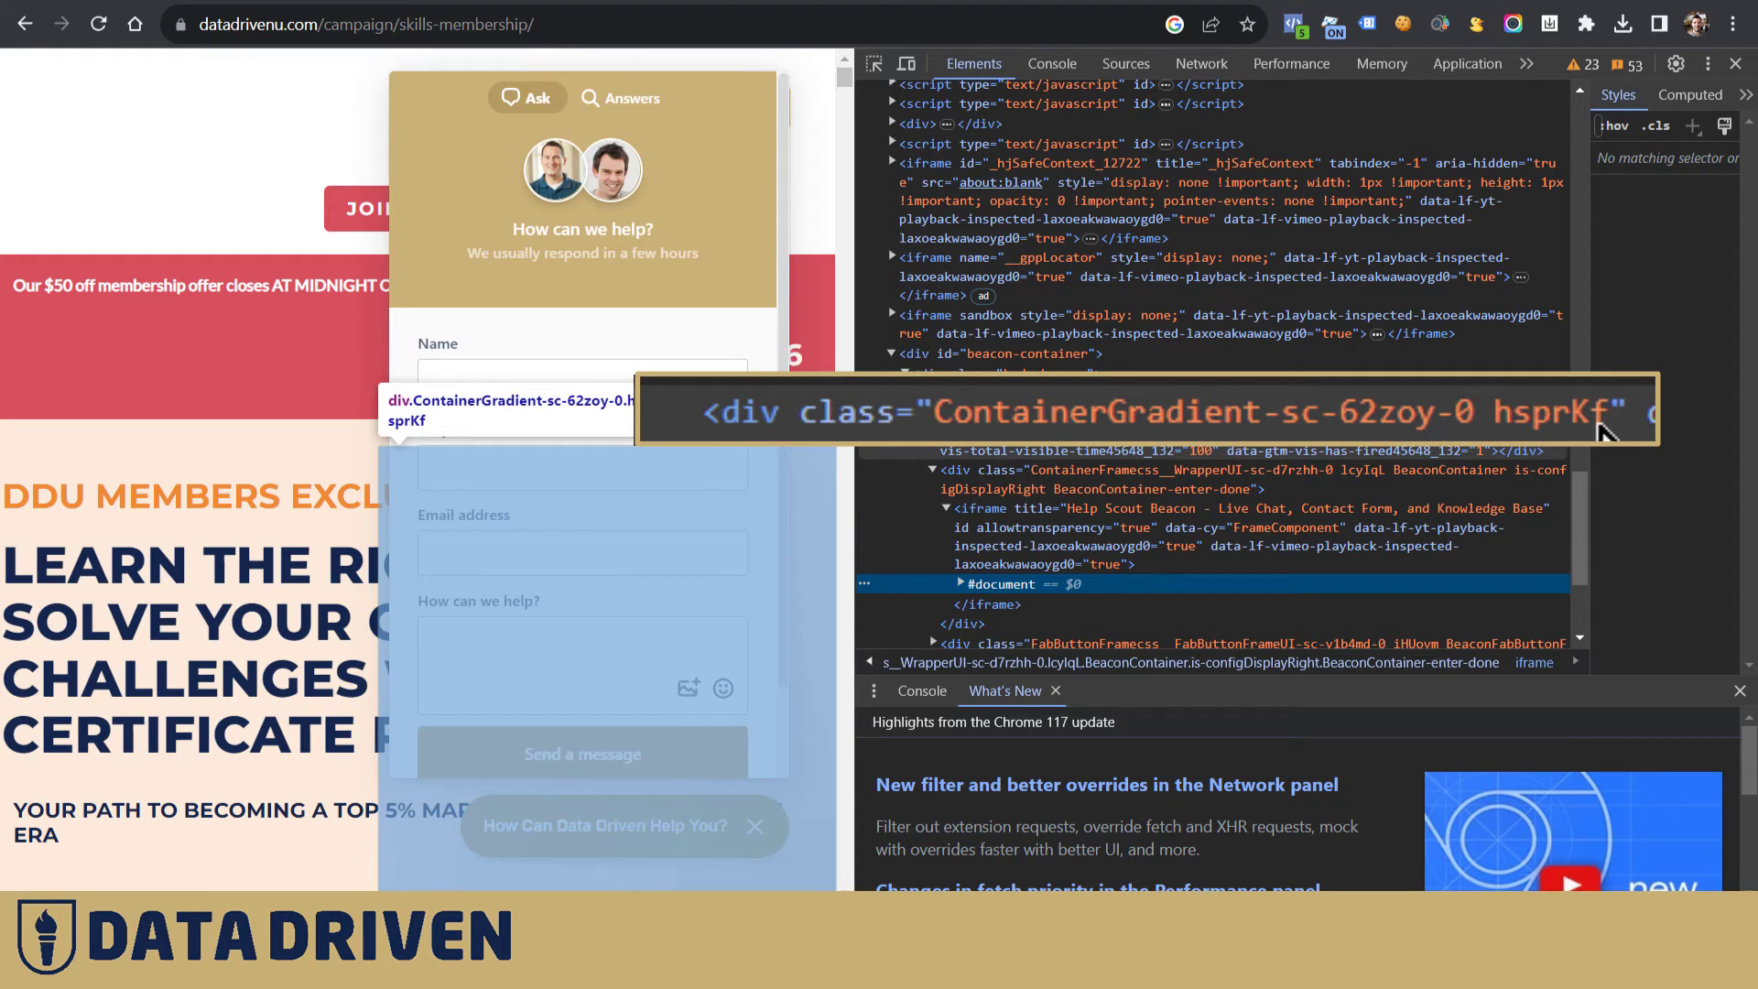
{"action": "left_click", "coordinate": [753, 829]}
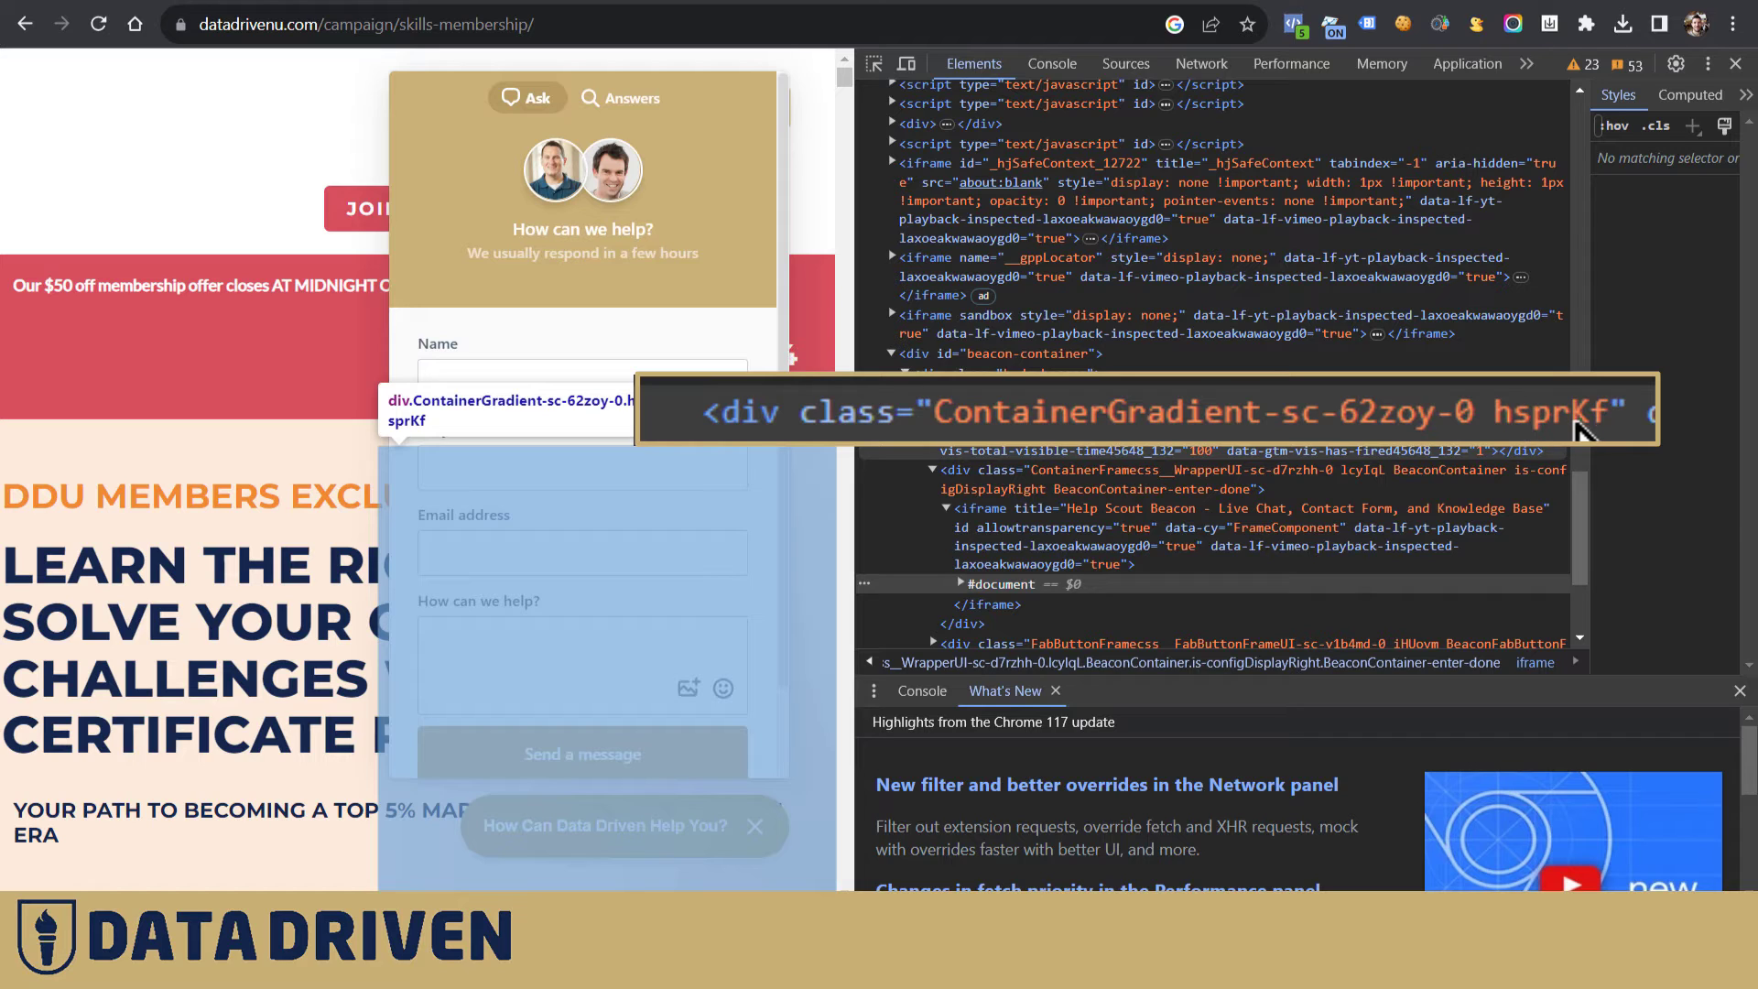
Copy the ContainerGradient div's class value from the Elements panel
{"action": "double_click", "coordinate": [1268, 417]}
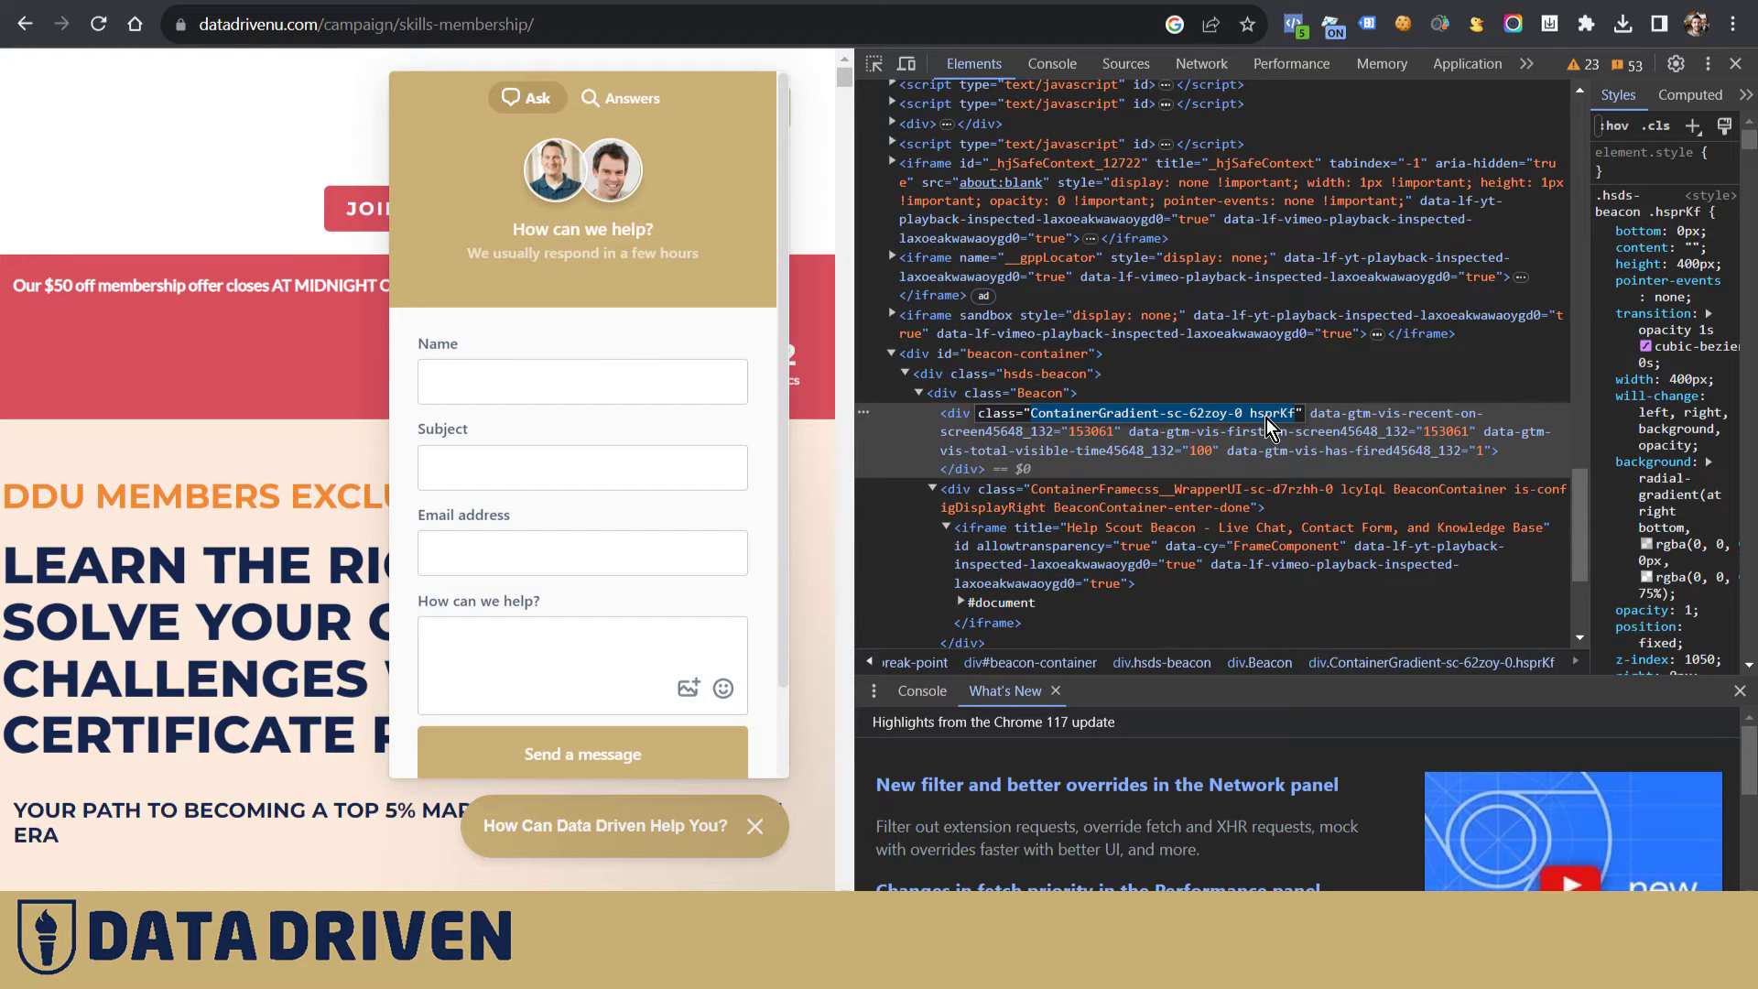
{"action": "right_click", "coordinate": [1268, 426]}
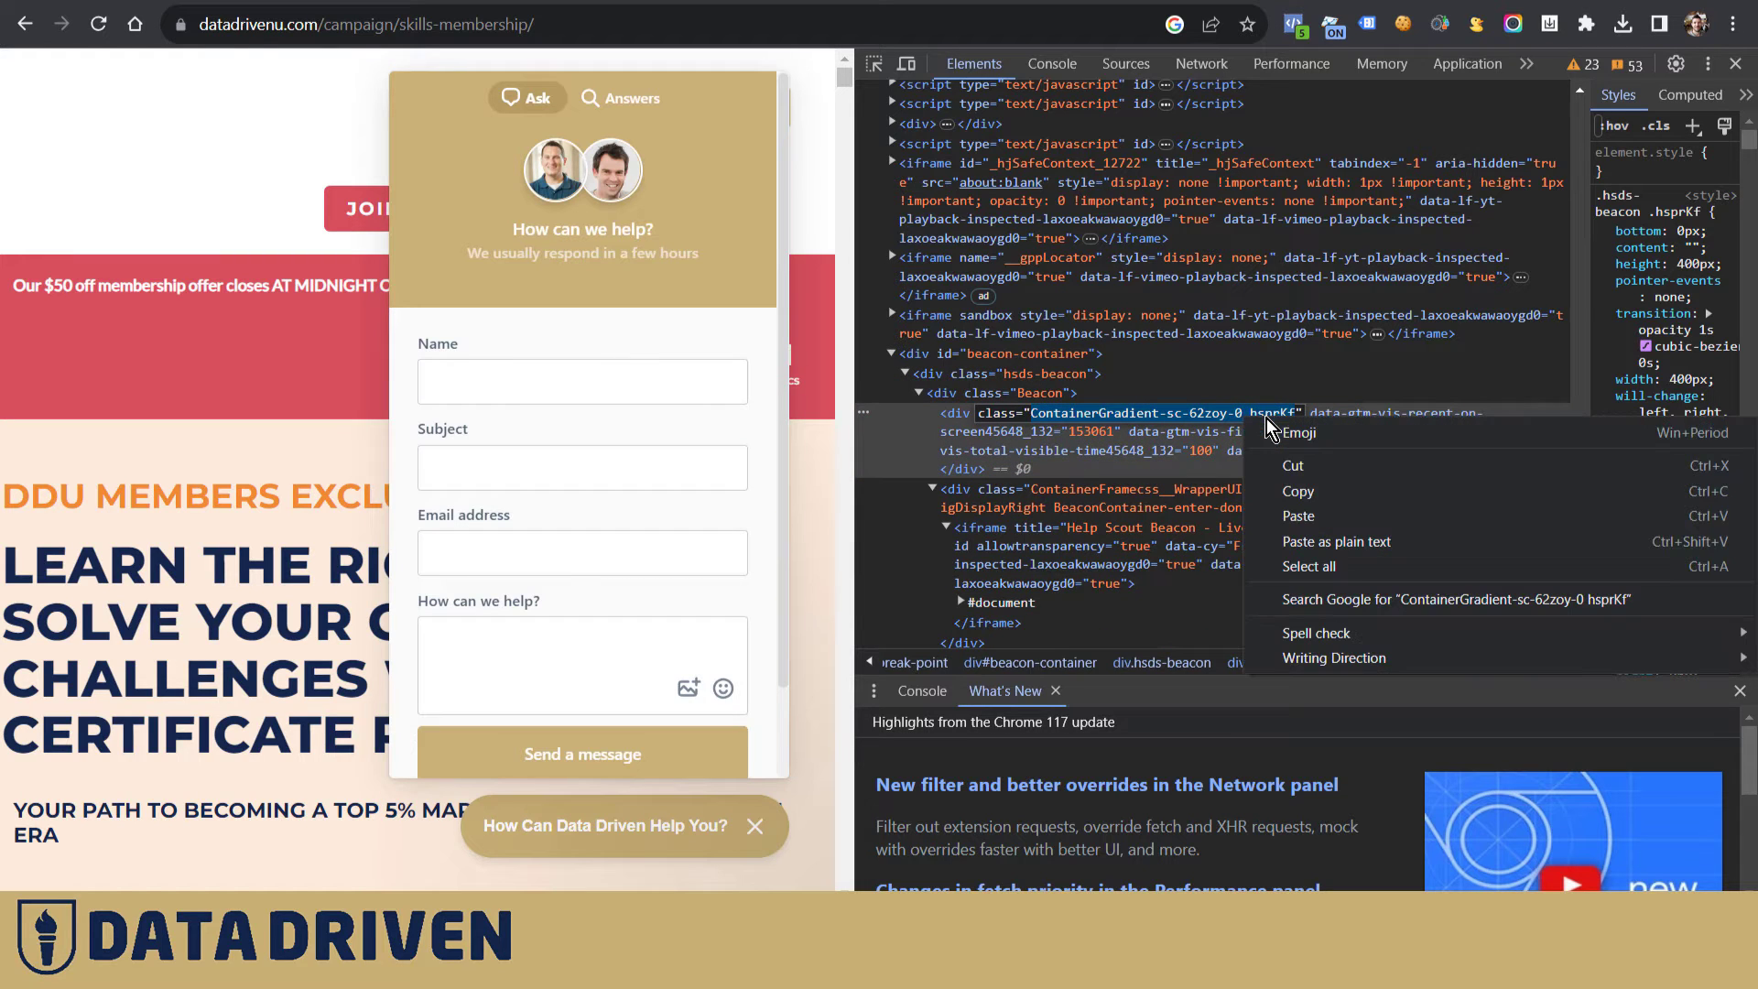
{"action": "left_click", "coordinate": [1298, 493]}
{"action": "left_click", "coordinate": [654, 0]}
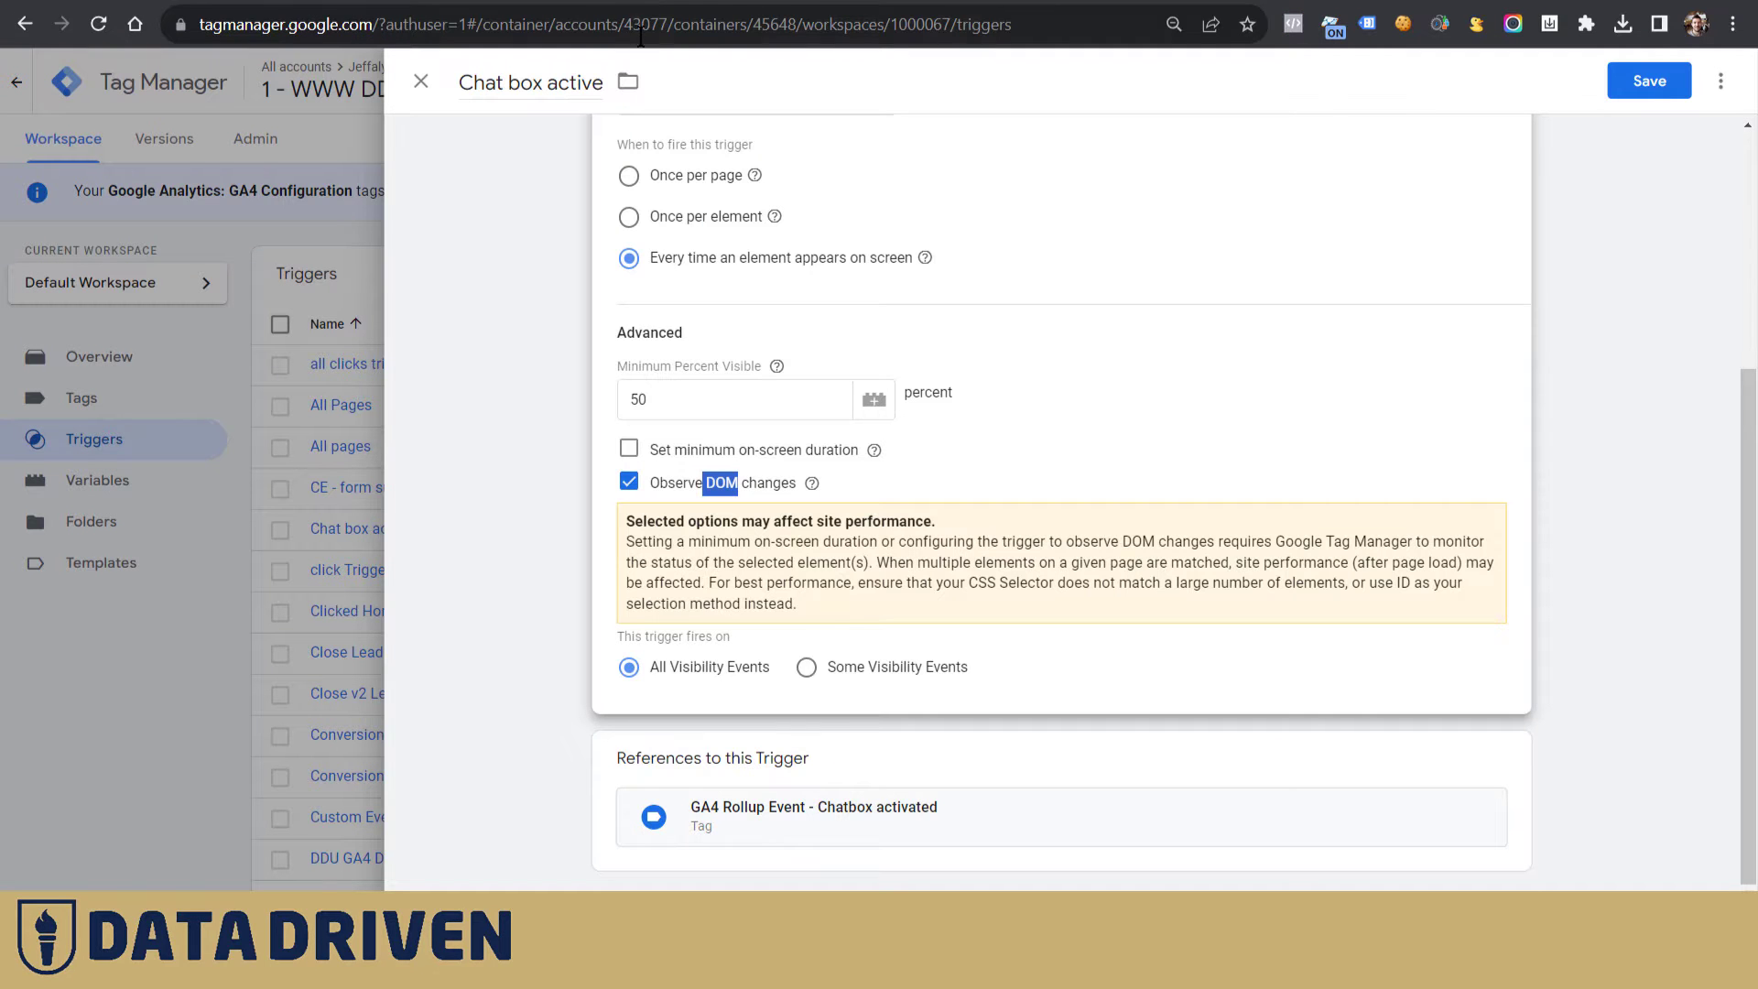
Switch the trigger's Selection Method to ID and then back to CSS Selector
{"action": "scroll", "coordinate": [839, 332], "scroll_direction": "up", "scroll_amount": 3}
{"action": "left_click", "coordinate": [714, 322]}
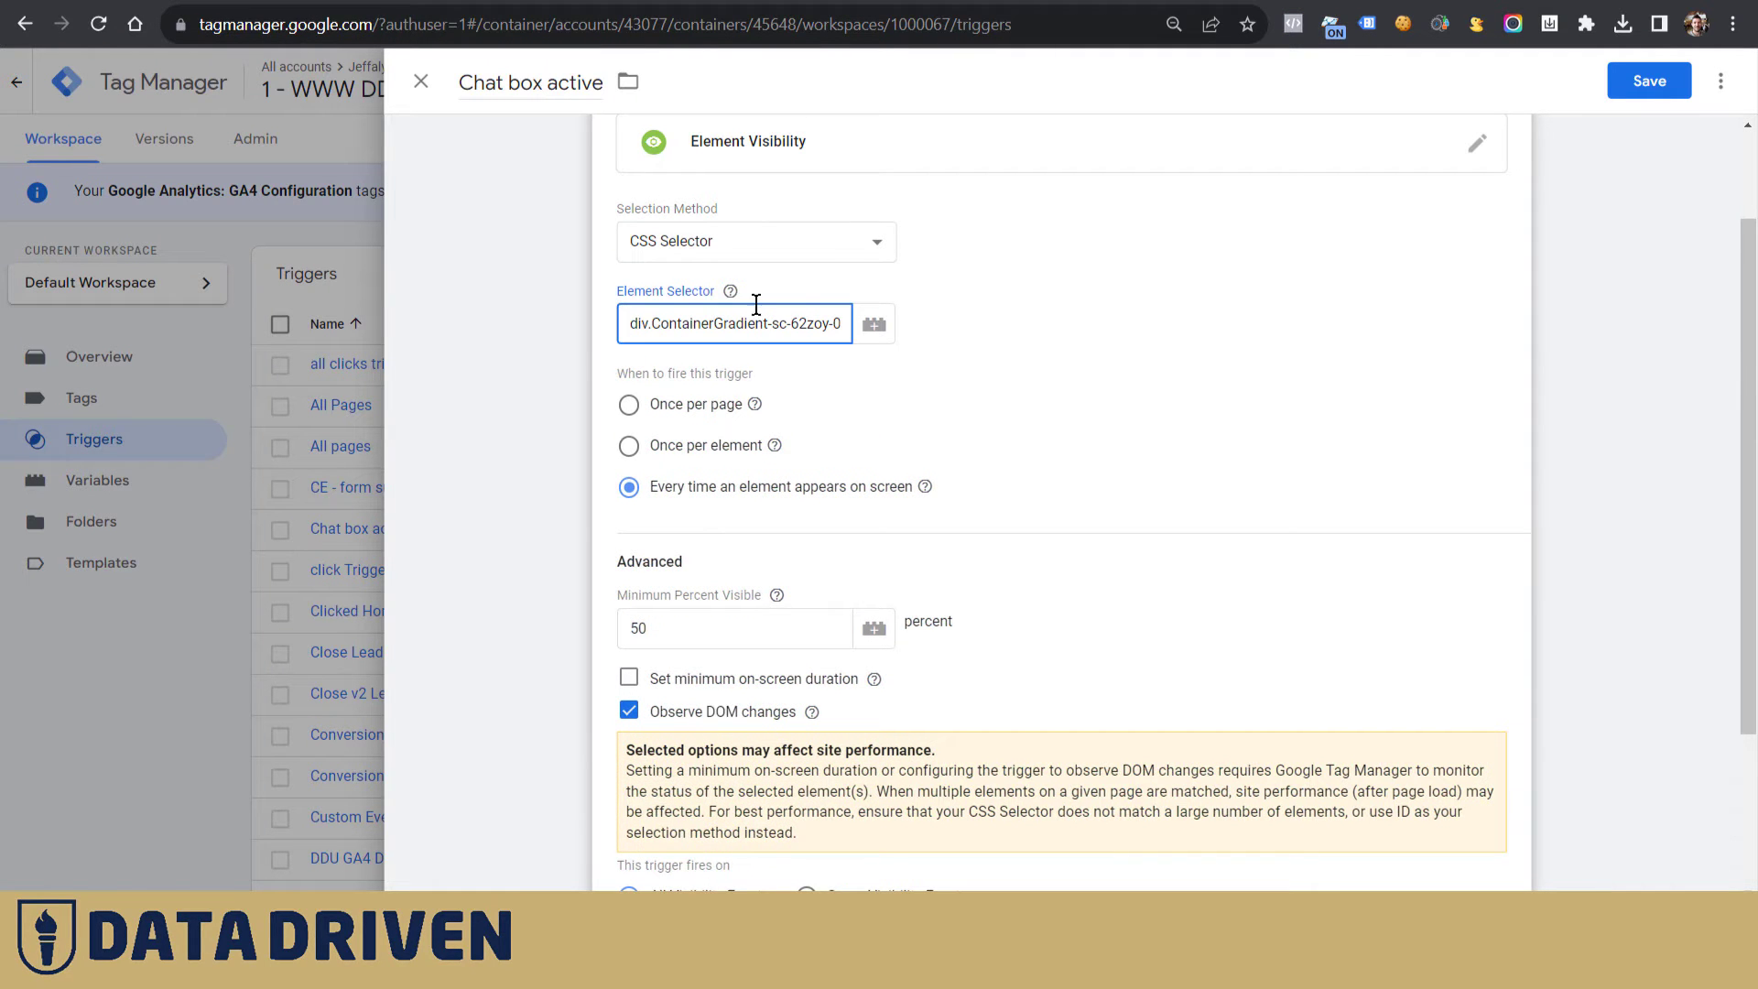
{"action": "left_click", "coordinate": [730, 292]}
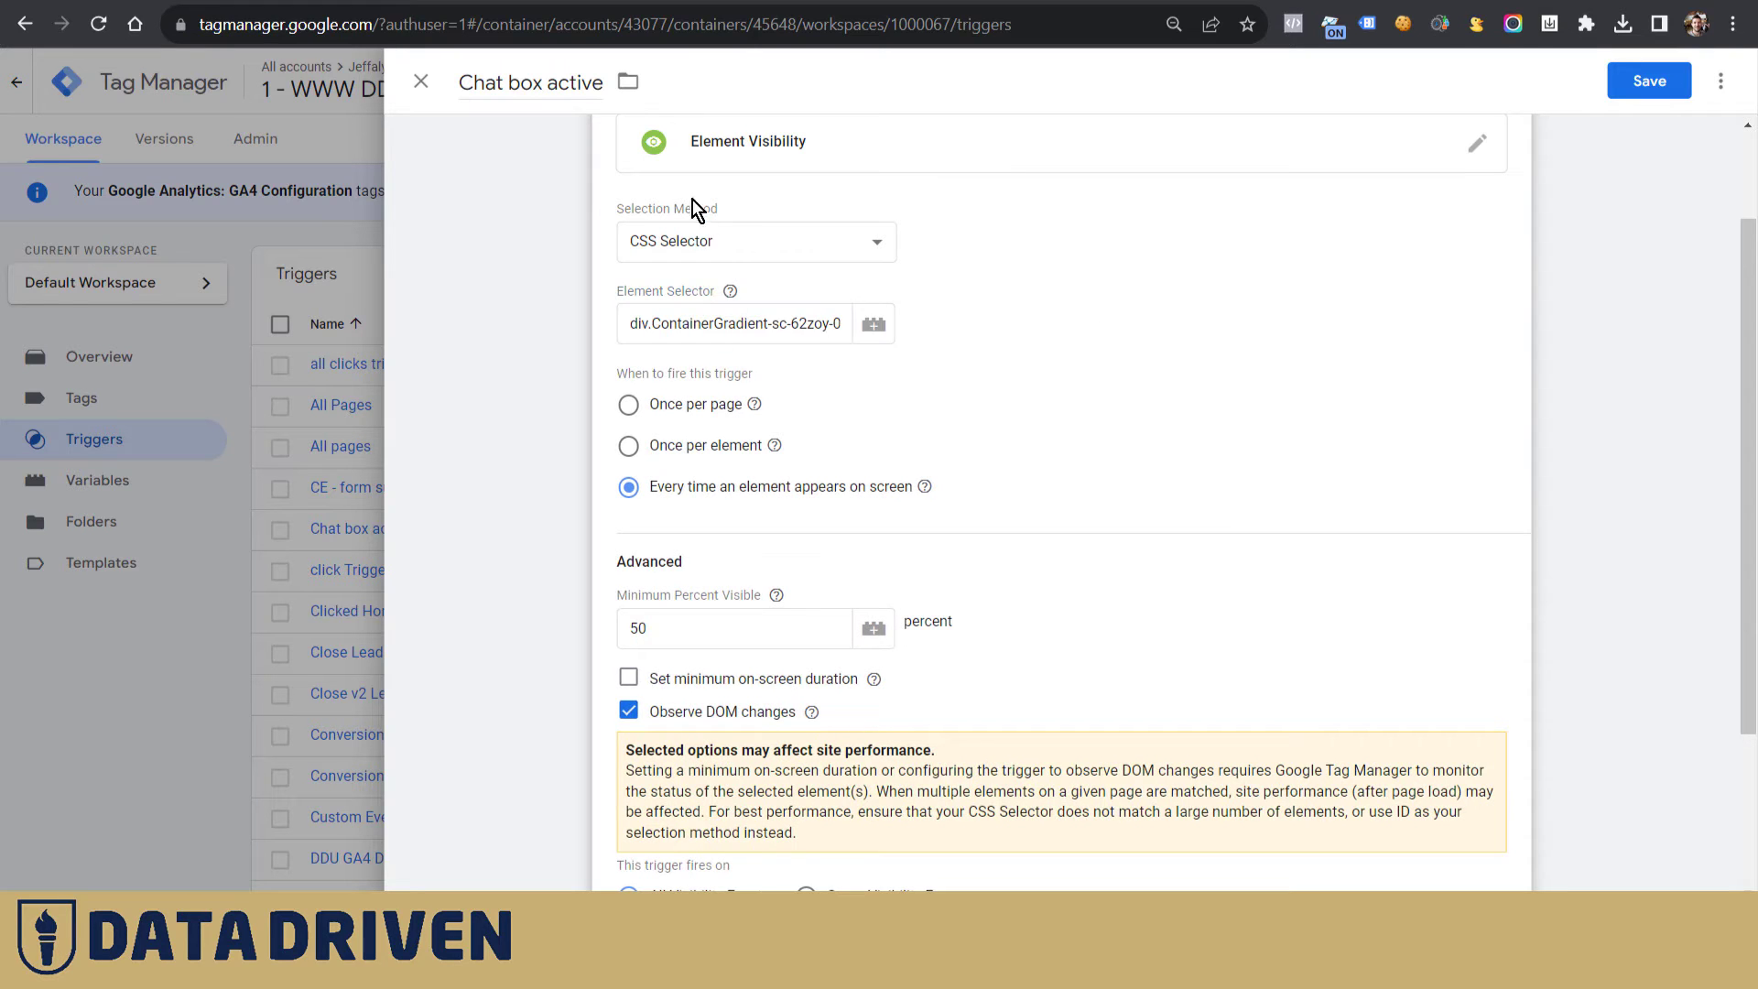
{"action": "mouse_move", "coordinate": [730, 291]}
{"action": "left_click", "coordinate": [866, 247]}
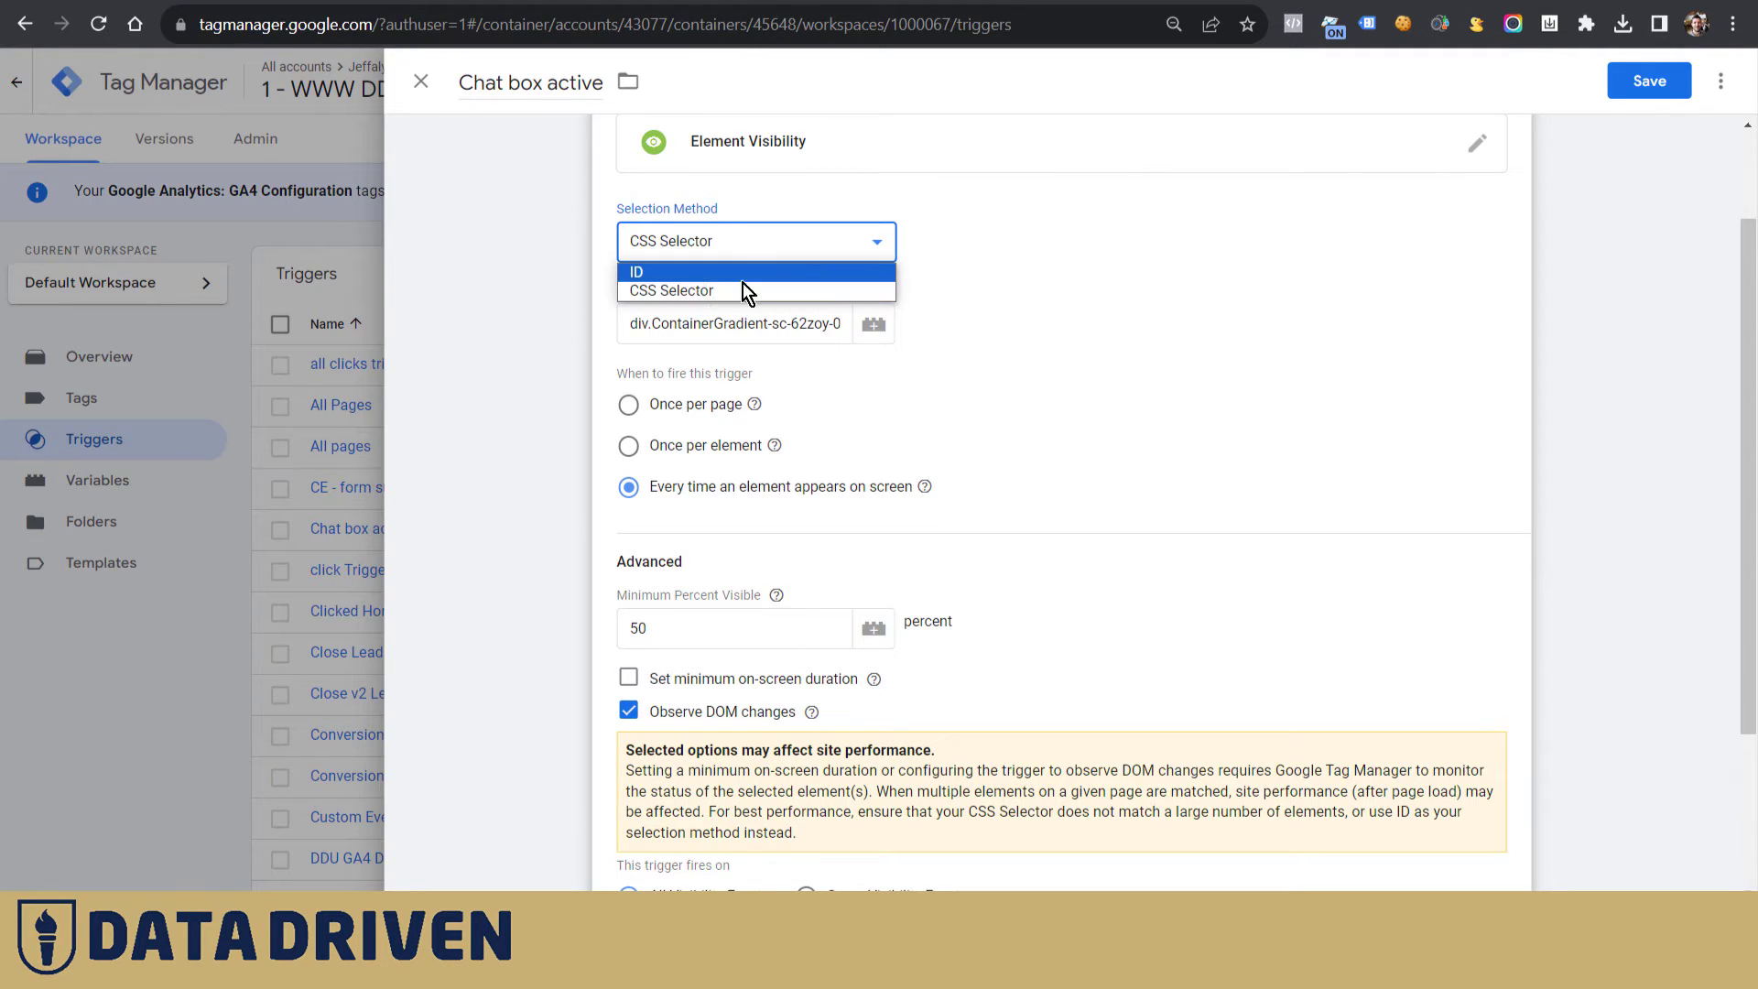
{"action": "left_click", "coordinate": [690, 272]}
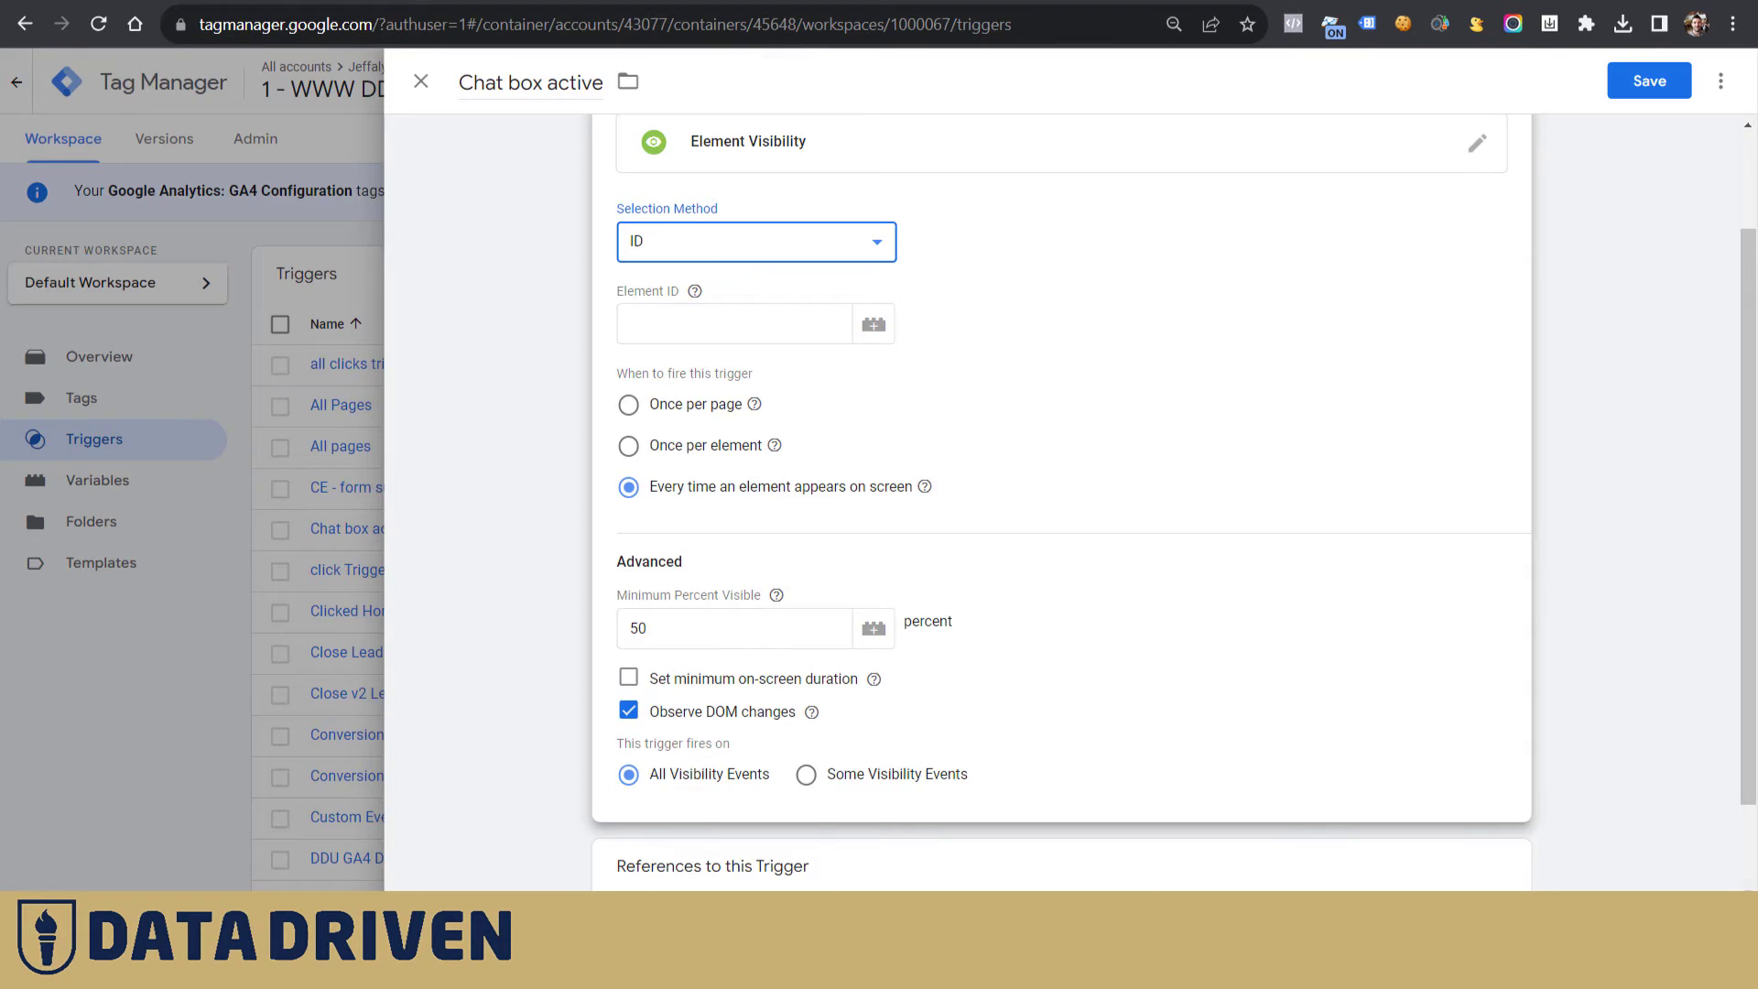
{"action": "left_click", "coordinate": [668, 317]}
{"action": "left_click", "coordinate": [727, 255]}
{"action": "left_click", "coordinate": [706, 299]}
Compare the Element Selector's ContainerGradient class text with the chat container's class in DevTools
{"action": "left_click", "coordinate": [684, 326]}
{"action": "left_click_drag", "start_coordinate": [653, 327], "coordinate": [643, 329]}
{"action": "left_click", "coordinate": [656, 327]}
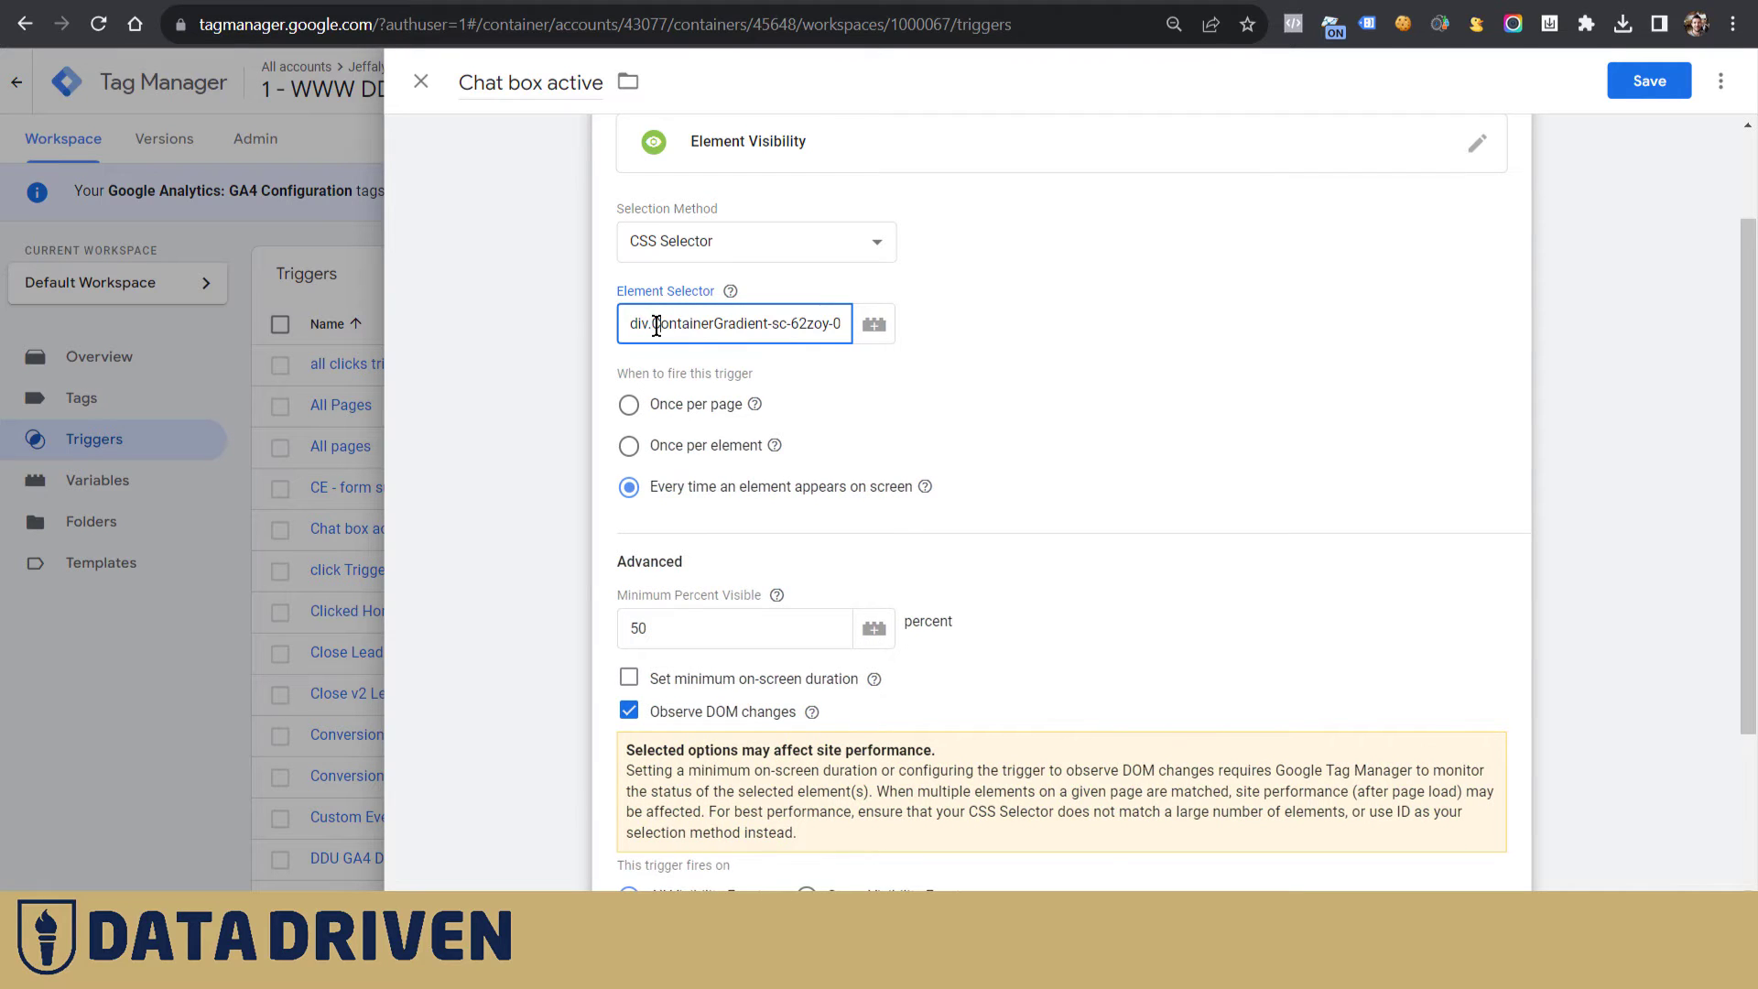
{"action": "left_click_drag", "start_coordinate": [654, 326], "coordinate": [830, 327]}
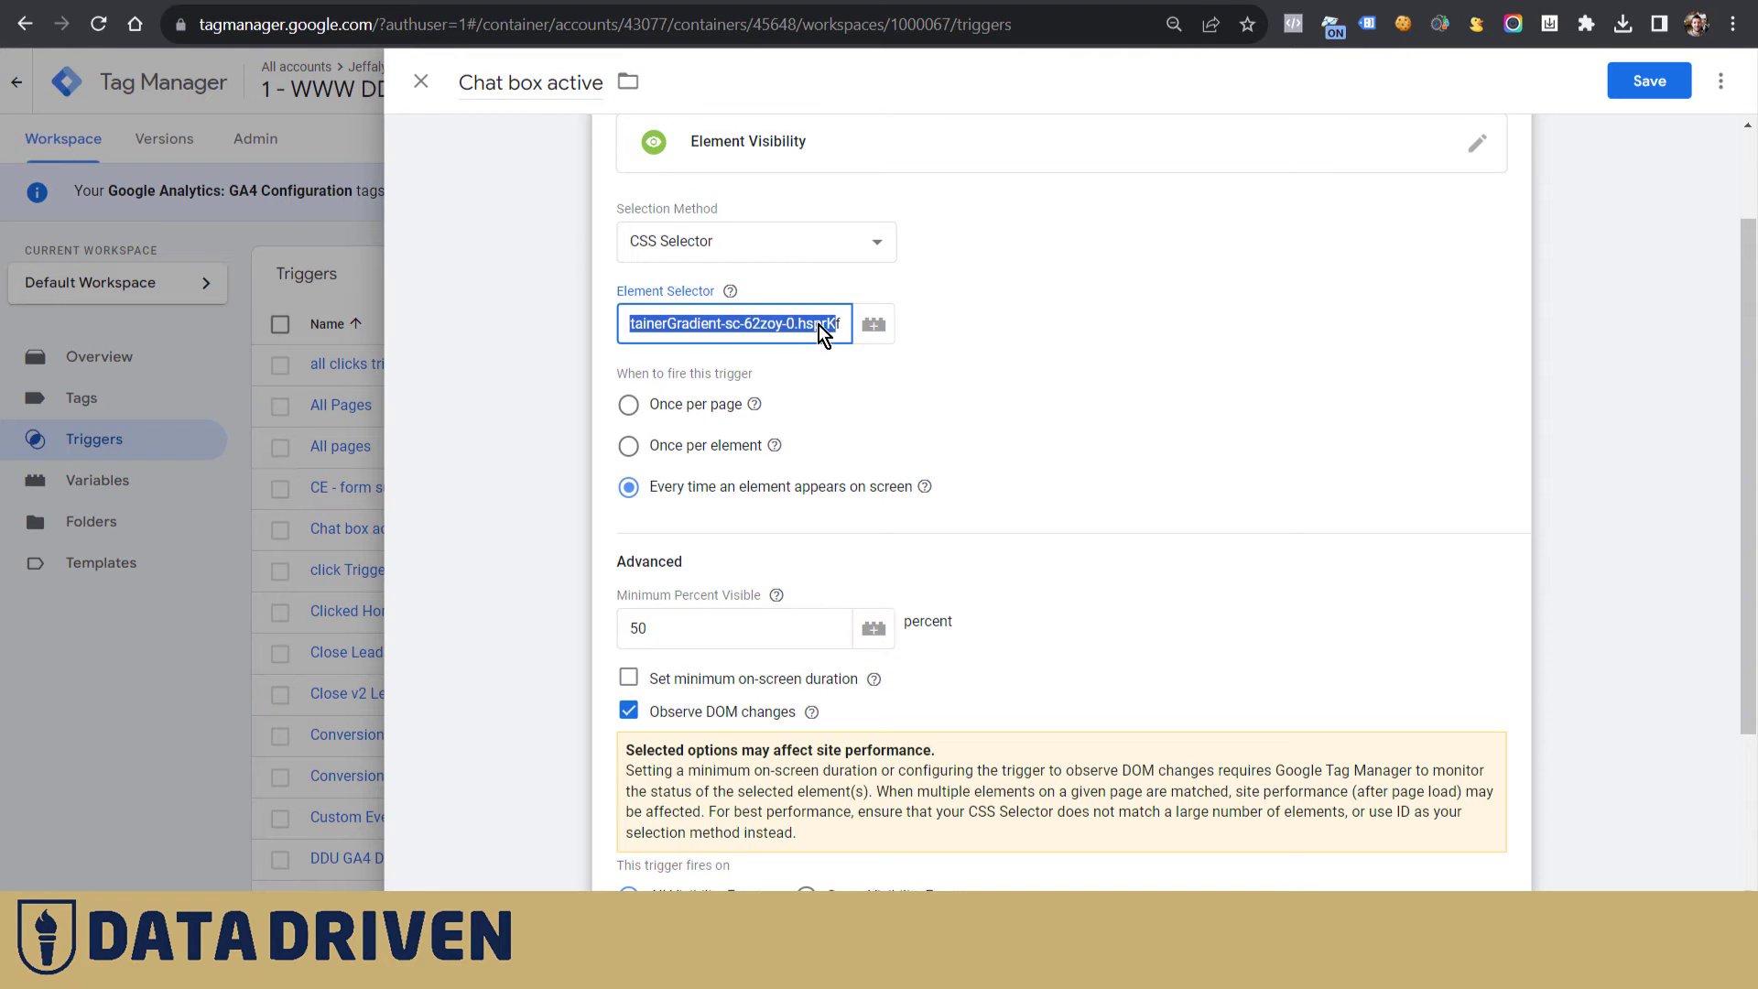
{"action": "key", "text": "alt+Tab"}
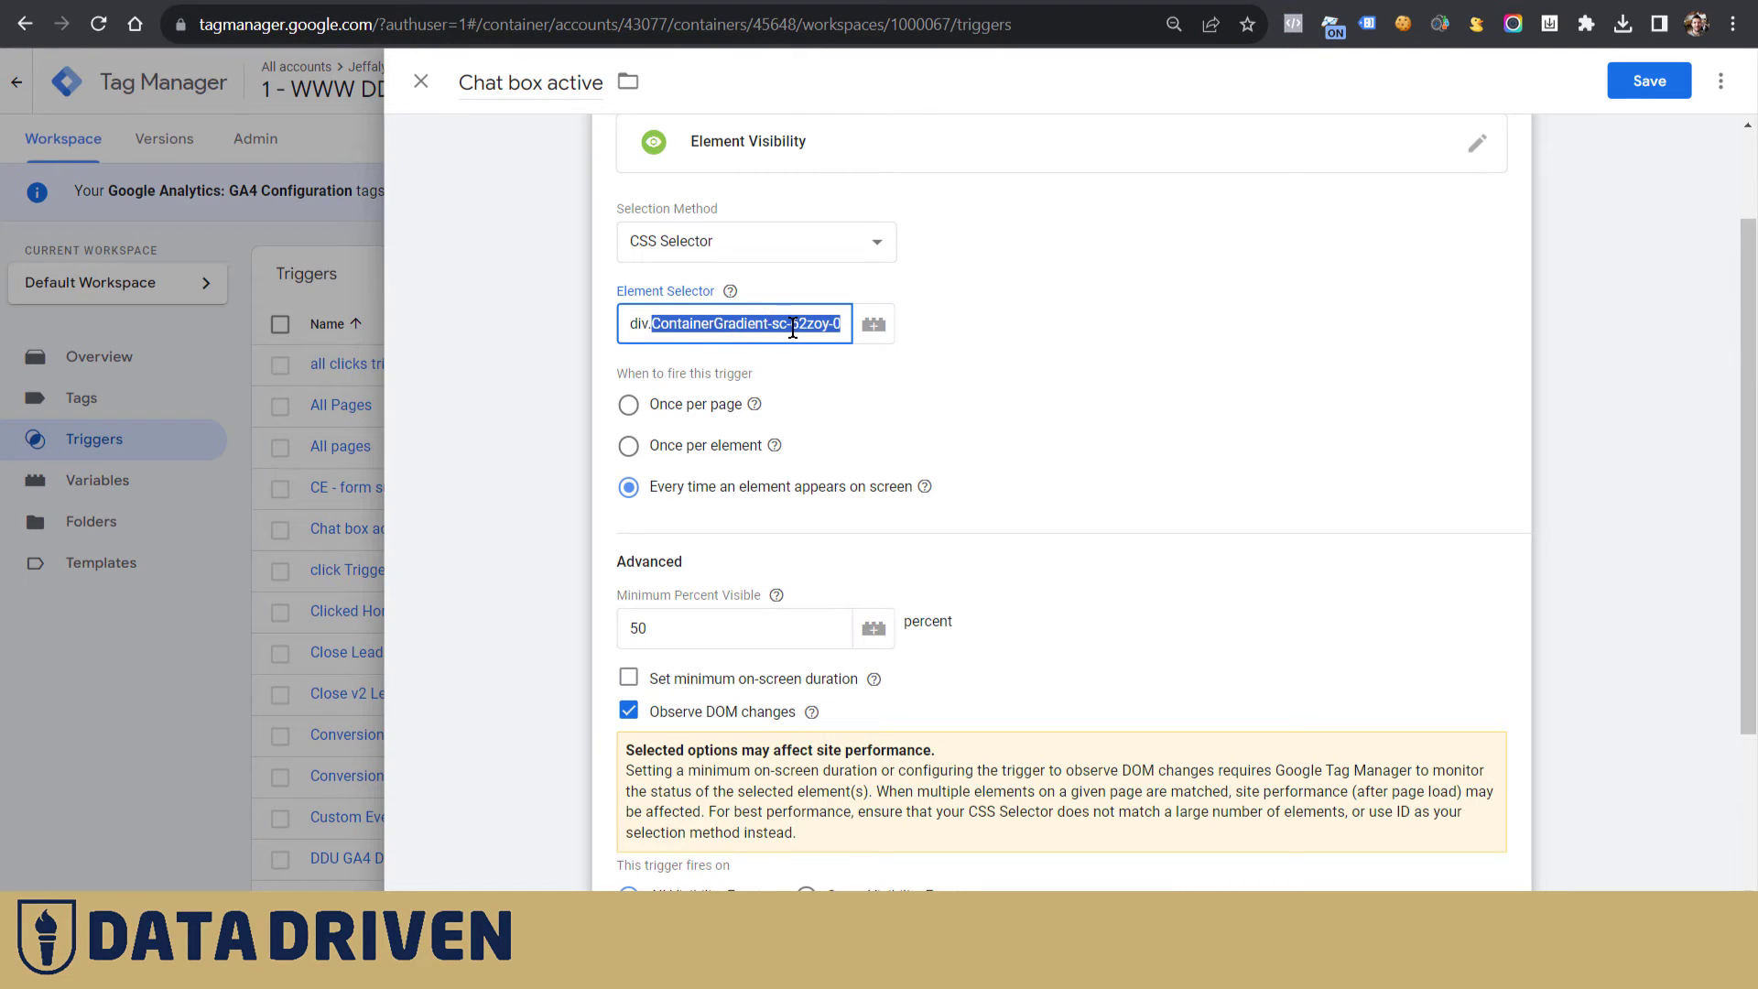
{"action": "left_click", "coordinate": [792, 328]}
{"action": "key", "text": "Right"}
{"action": "key", "text": "Right"}
{"action": "key", "text": "Right"}
{"action": "key", "text": "Right"}
{"action": "key", "text": "Right"}
{"action": "key", "text": "Right"}
{"action": "key", "text": "Right"}
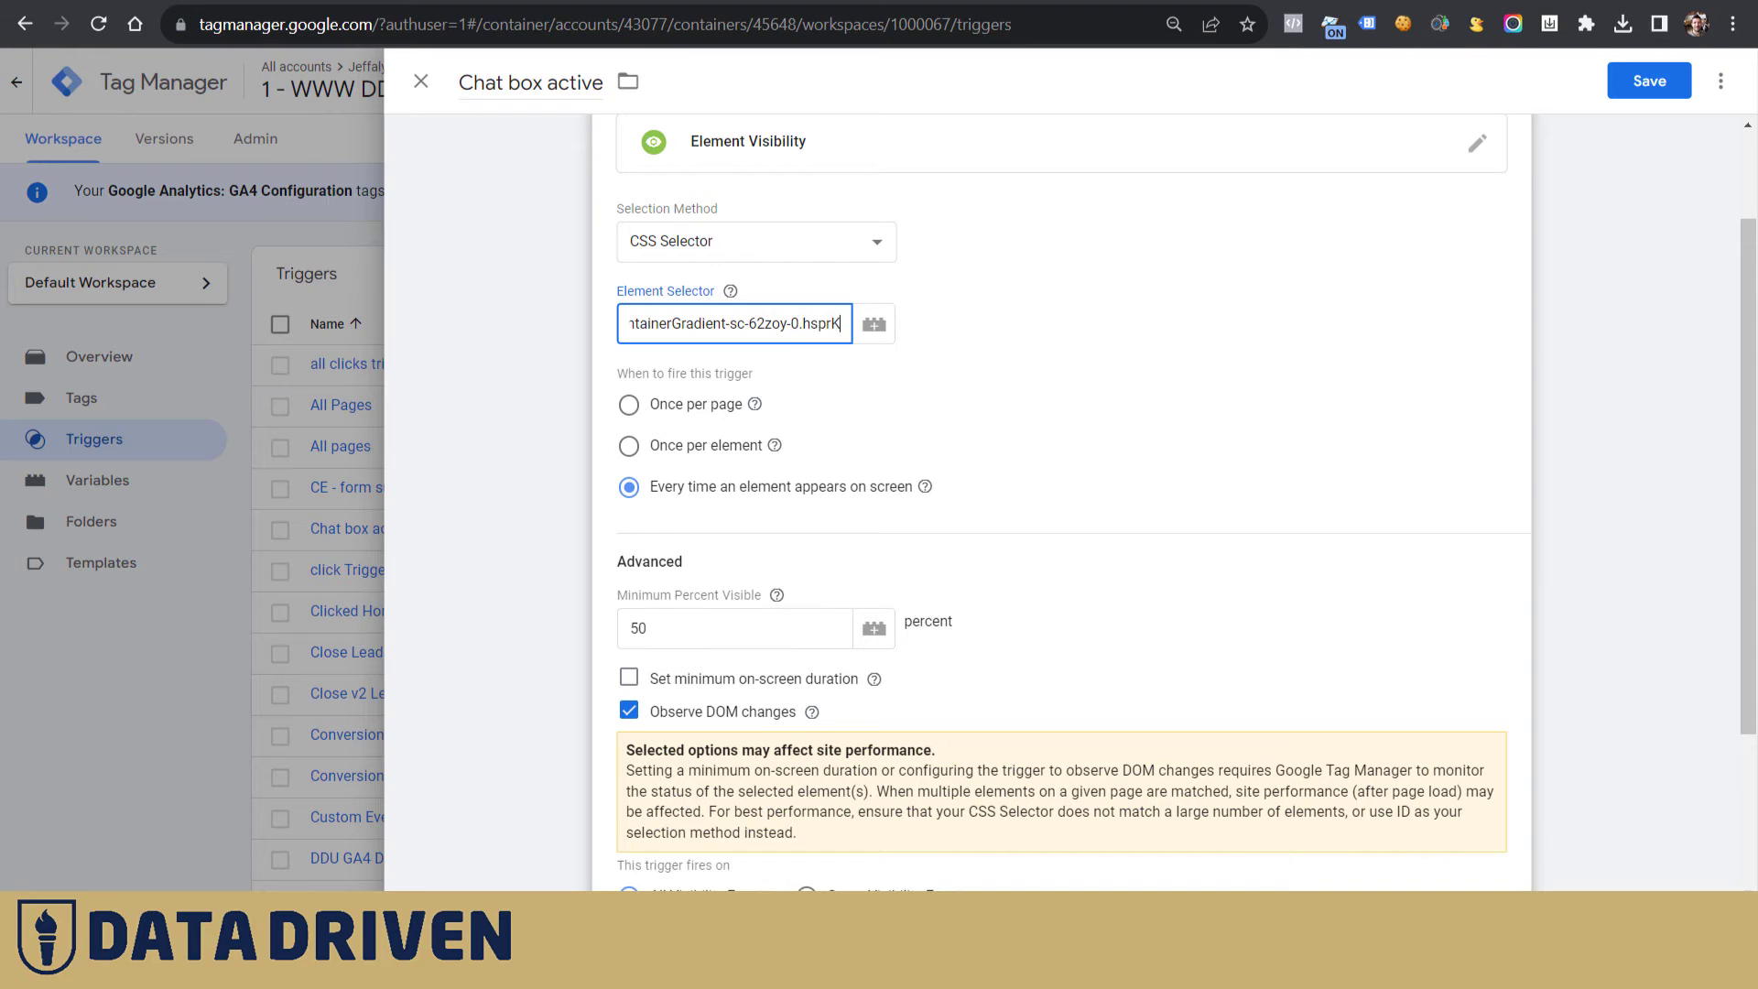
{"action": "key", "text": "alt+Tab"}
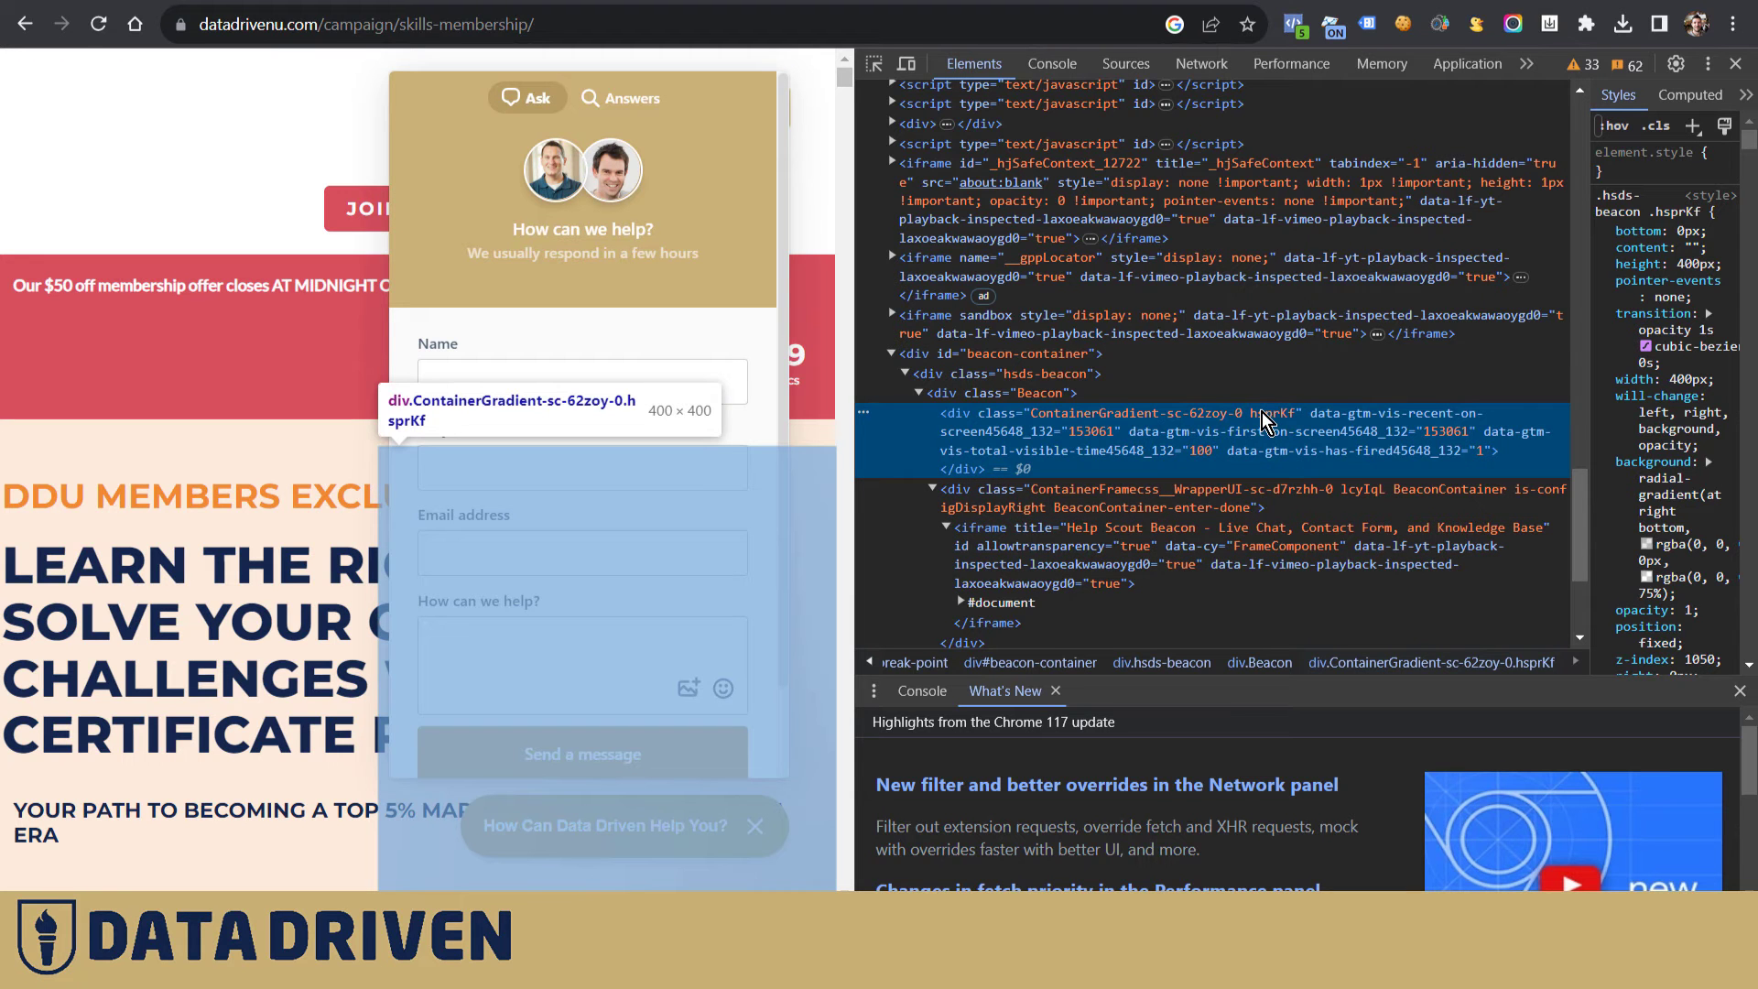